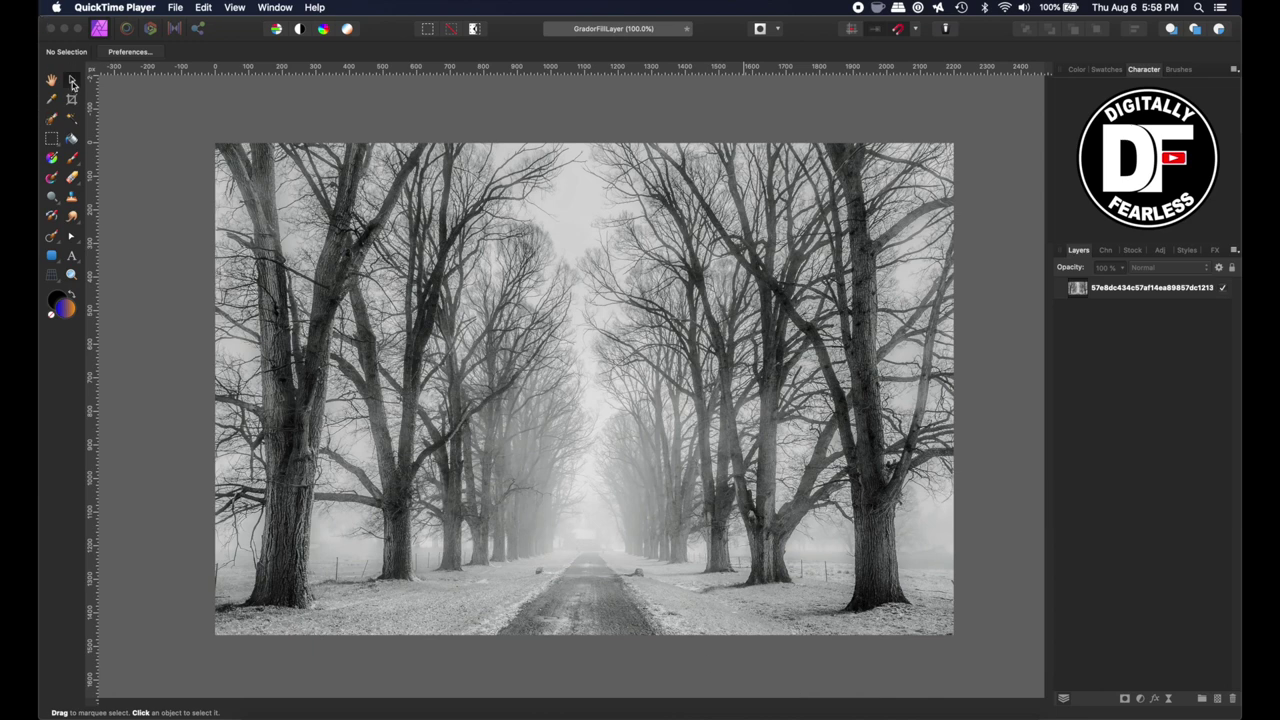
# Bring the Affinity Photo window with the foggy road photo in front of QuickTime Player
pyautogui.click(52, 86)
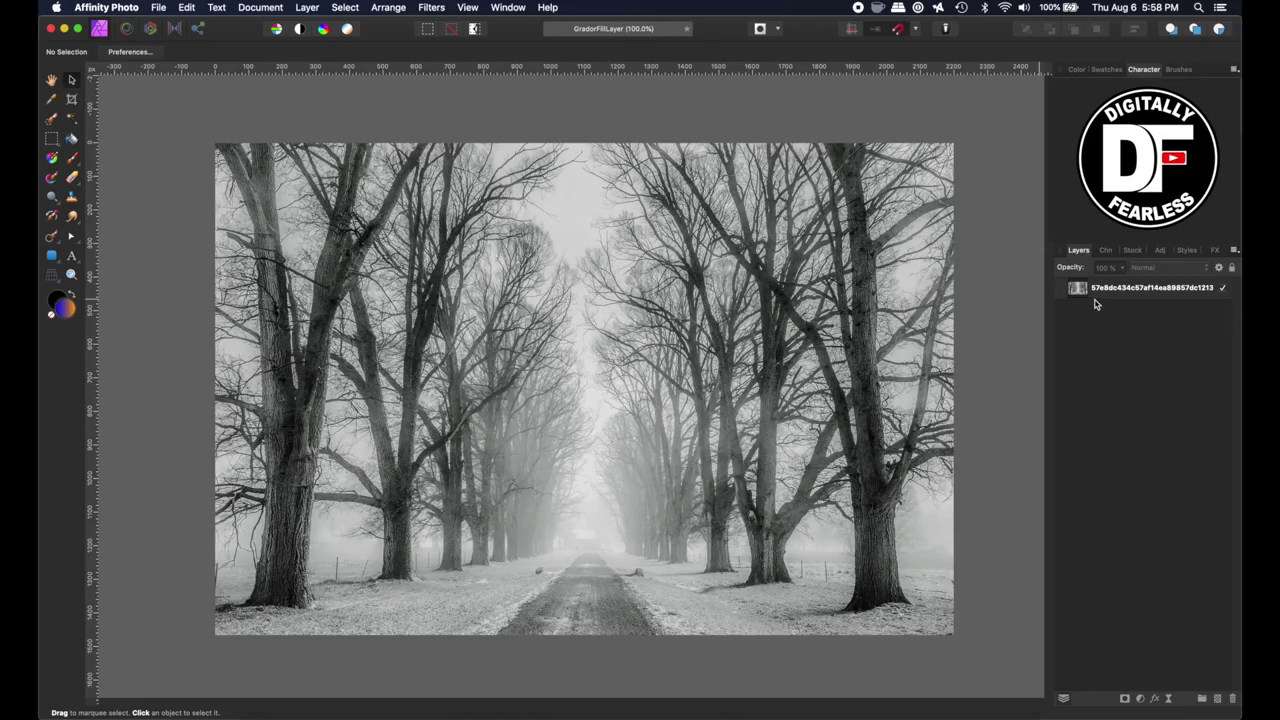
# Duplicate the road photo layer with Cmd+J, hide the lower original, and select the top copy
pyautogui.click(1080, 291)
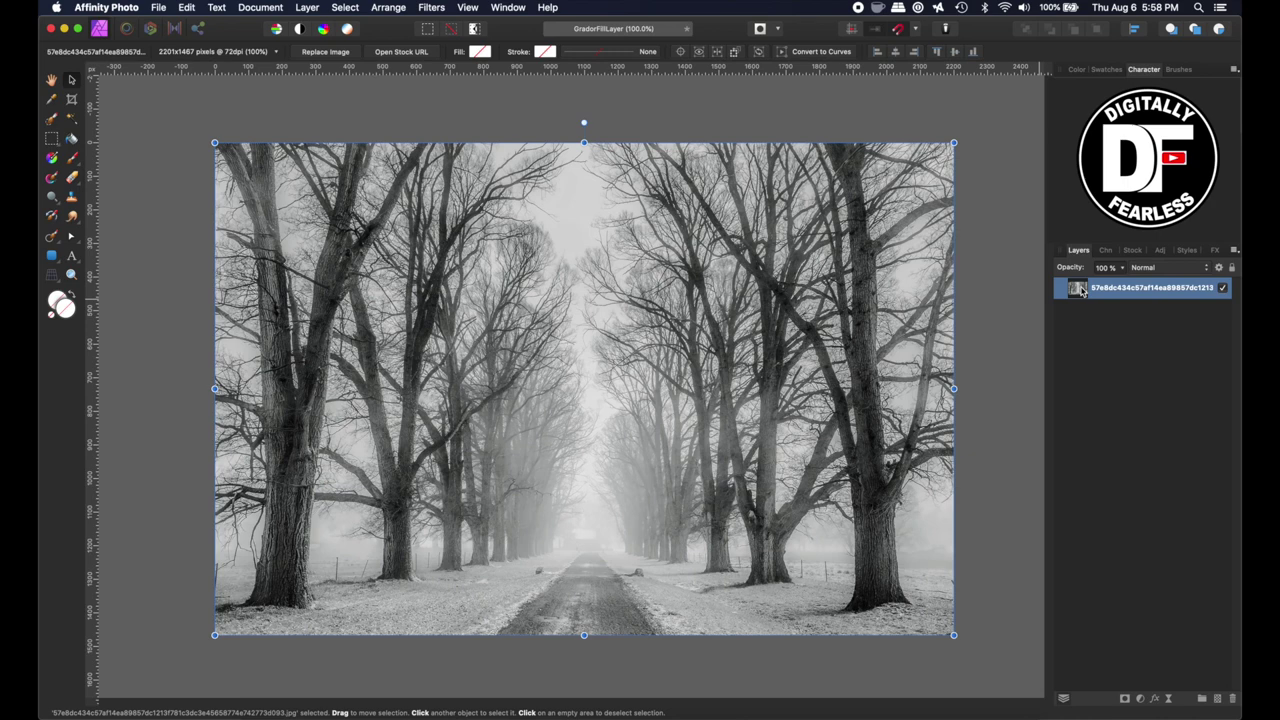
pyautogui.press('super+j')
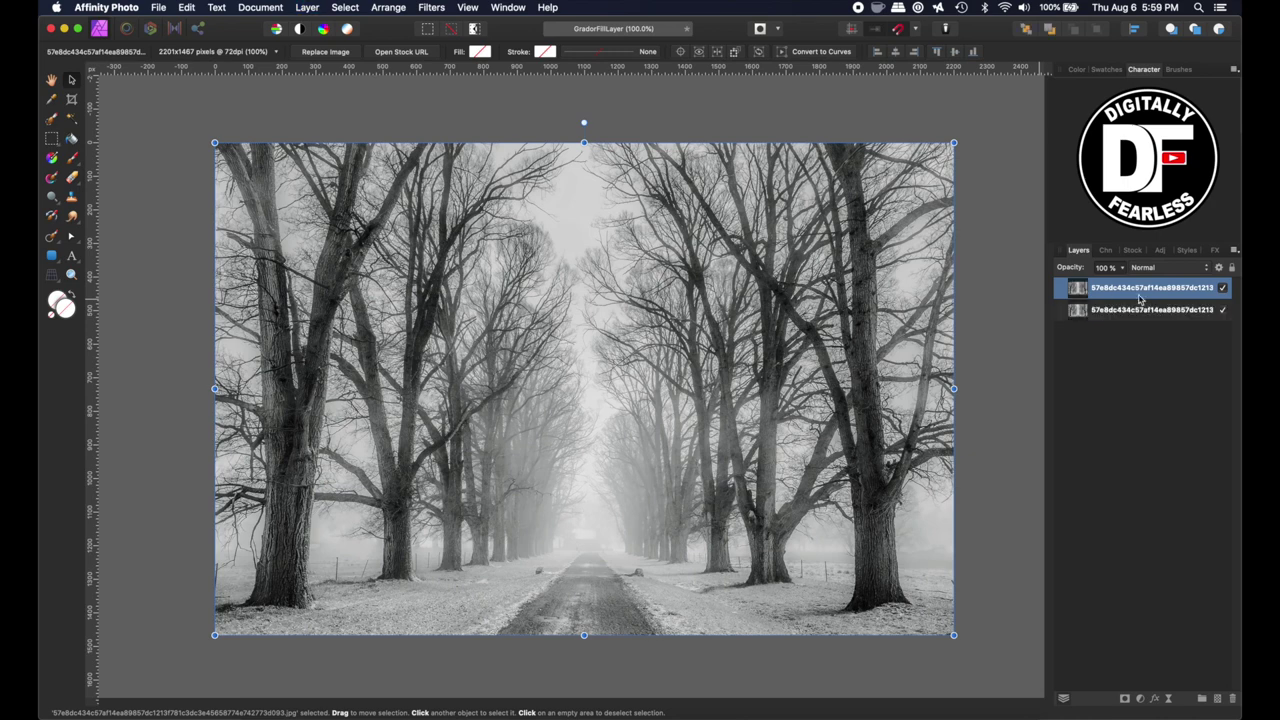
pyautogui.click(1222, 310)
pyautogui.click(1117, 374)
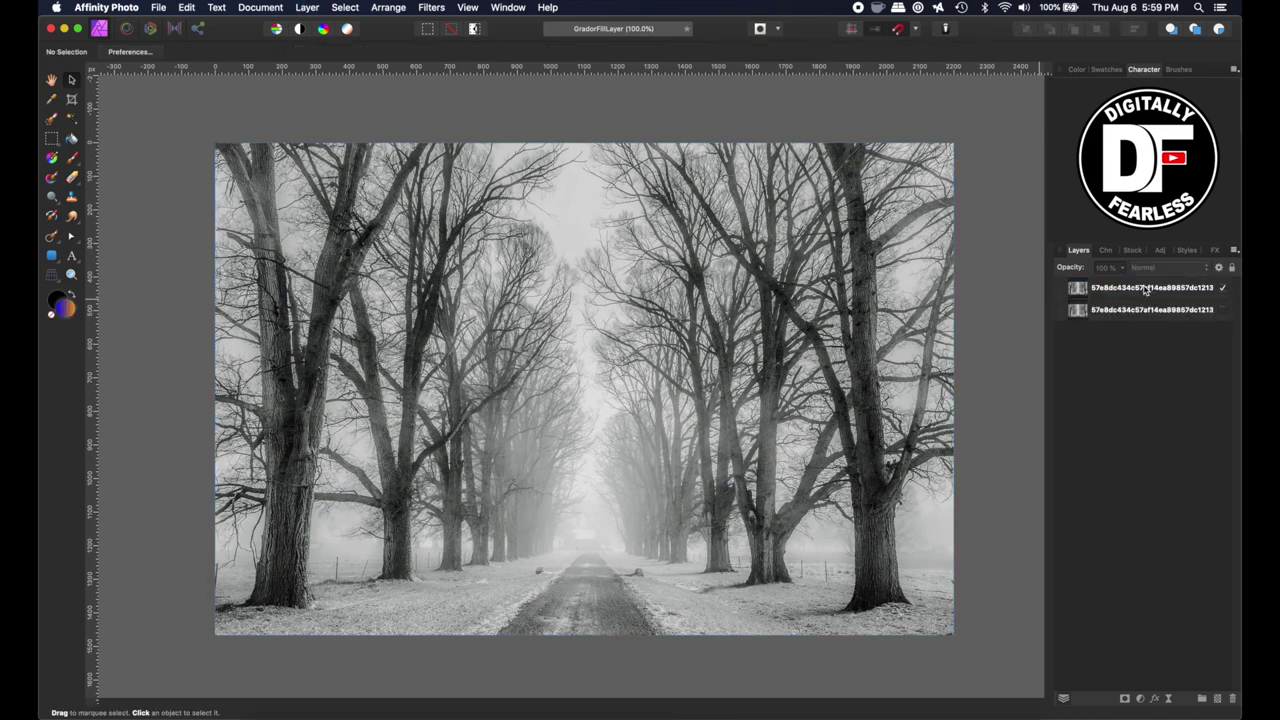
pyautogui.click(1078, 287)
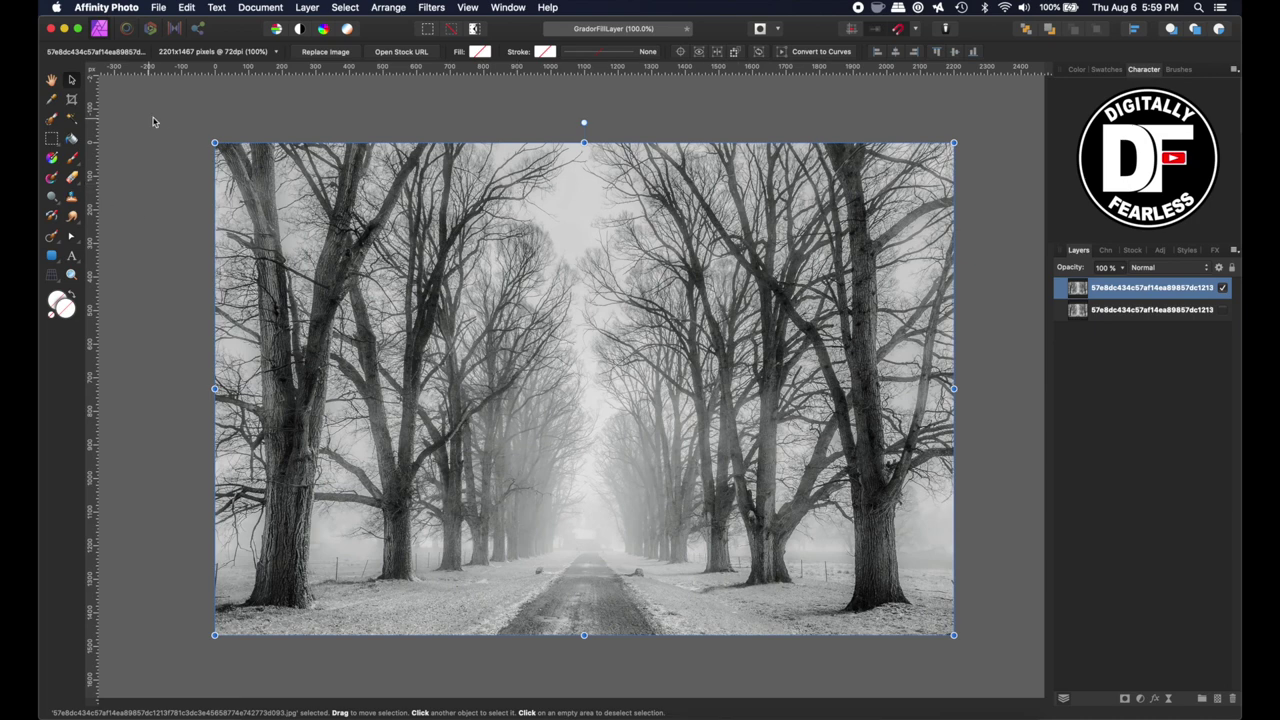
# Apply Filters > Colors > Erase White Paper to the top copy and dismiss the rasterize notice
pyautogui.click(431, 8)
pyautogui.moveTo(442, 99)
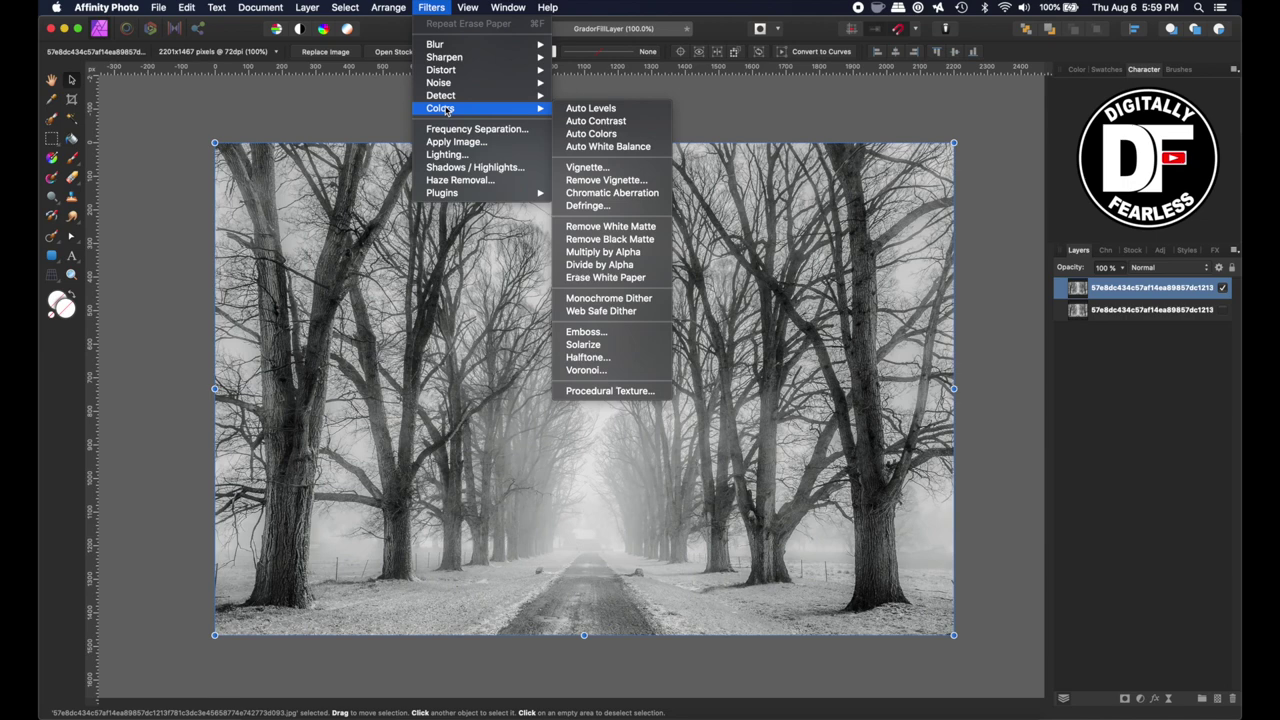
pyautogui.click(588, 280)
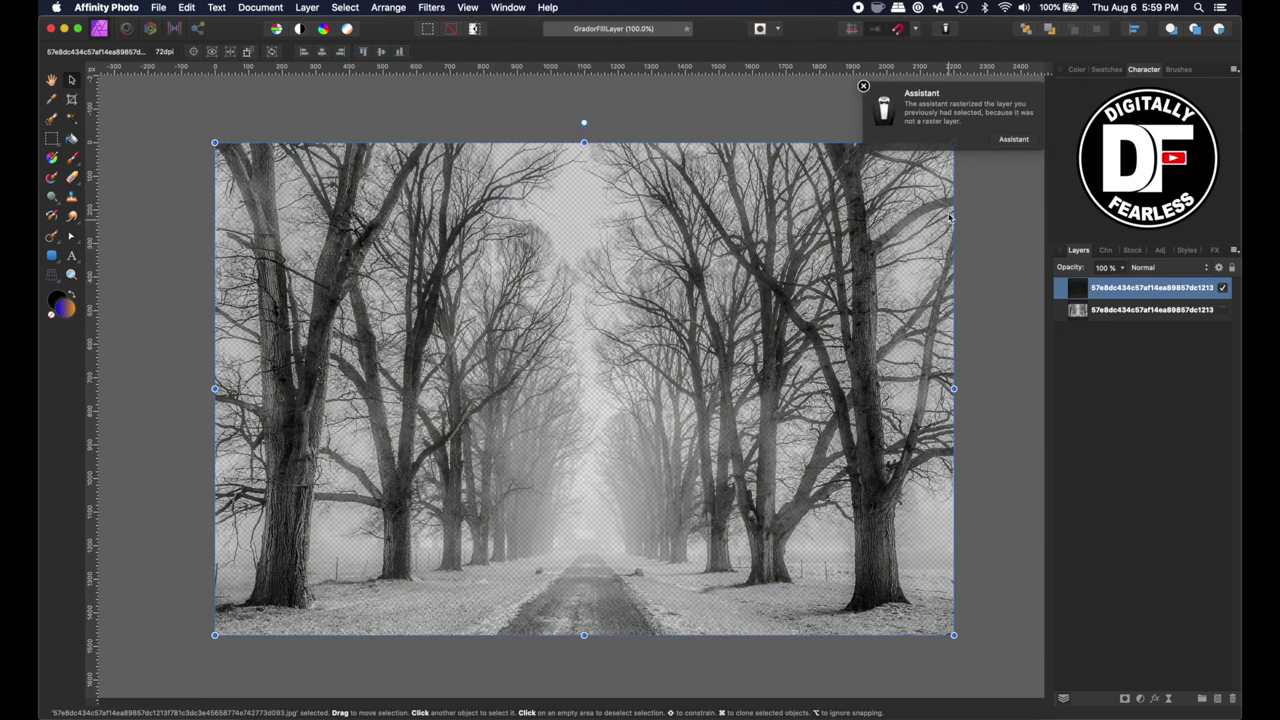
pyautogui.click(863, 87)
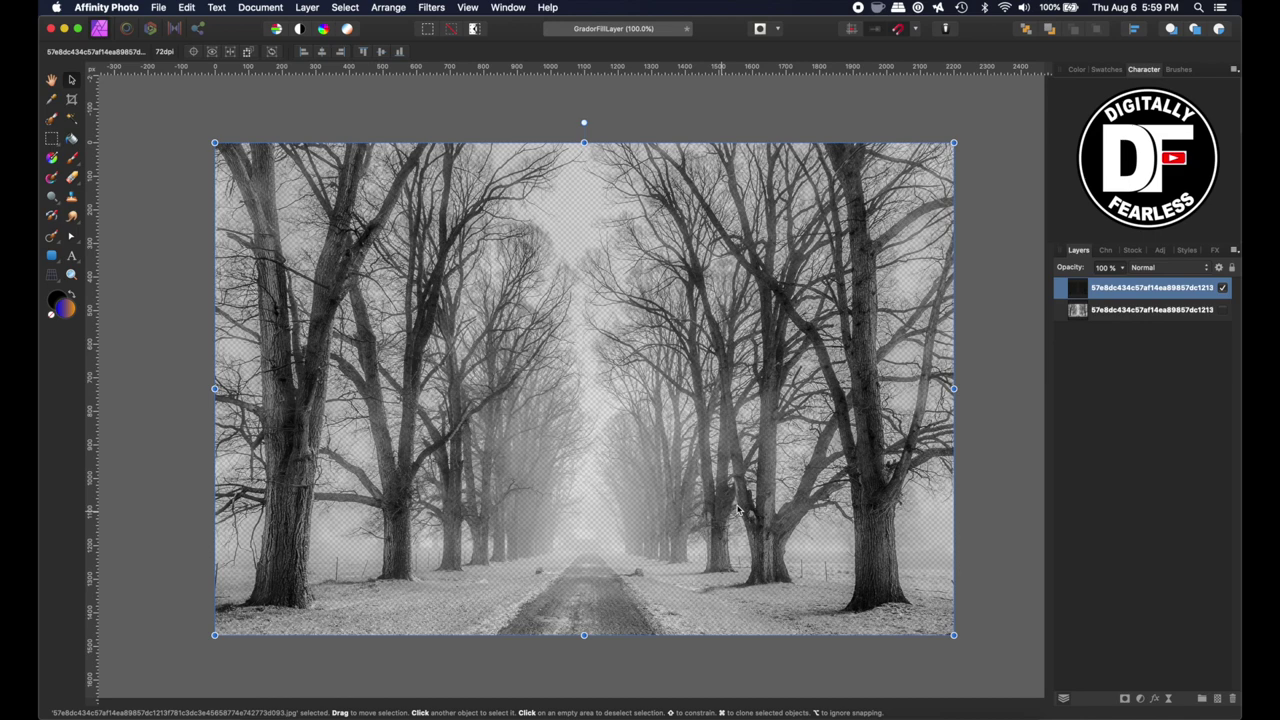
# Select the bottom photo layer and add an empty pixel layer above it
pyautogui.click(160, 88)
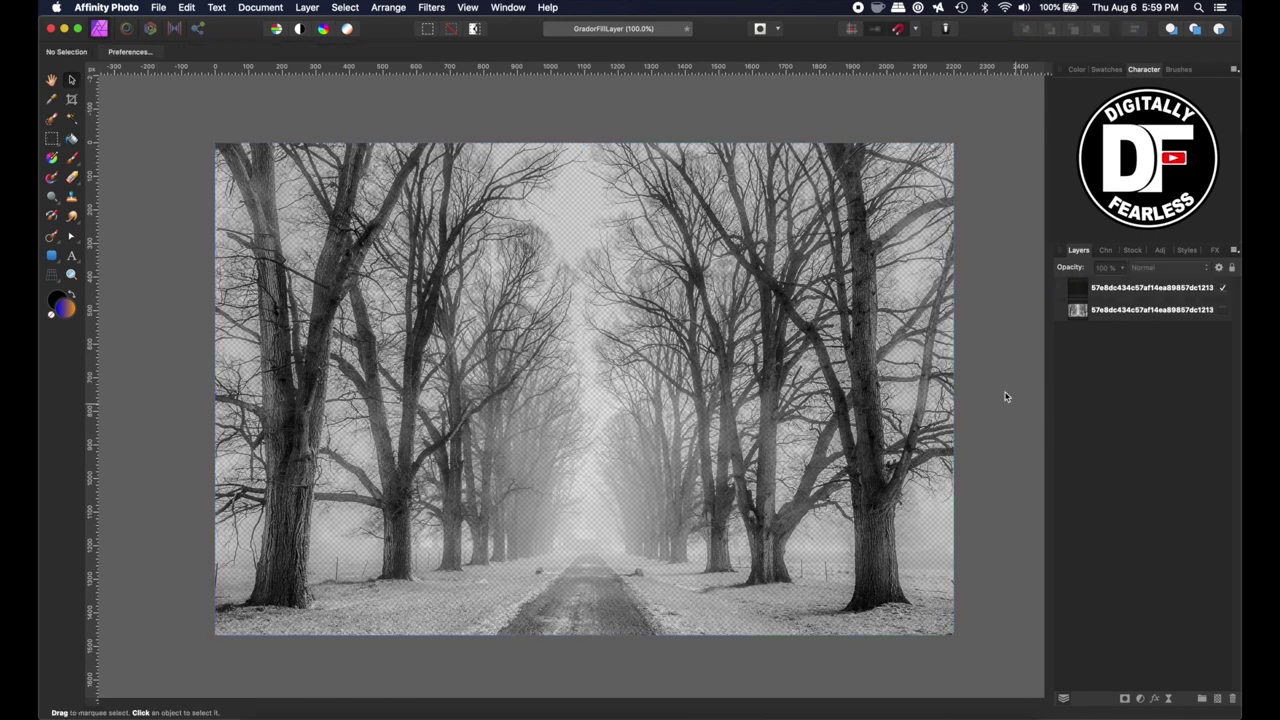
pyautogui.click(1084, 312)
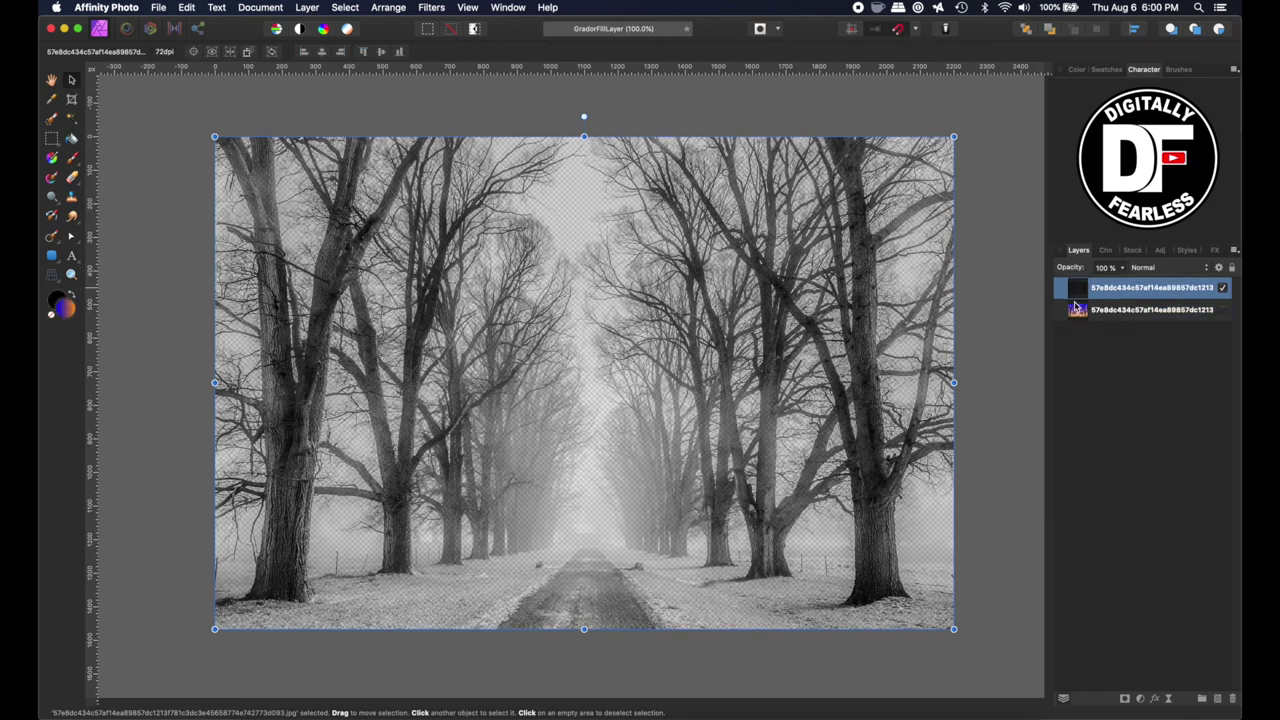
pyautogui.click(1078, 310)
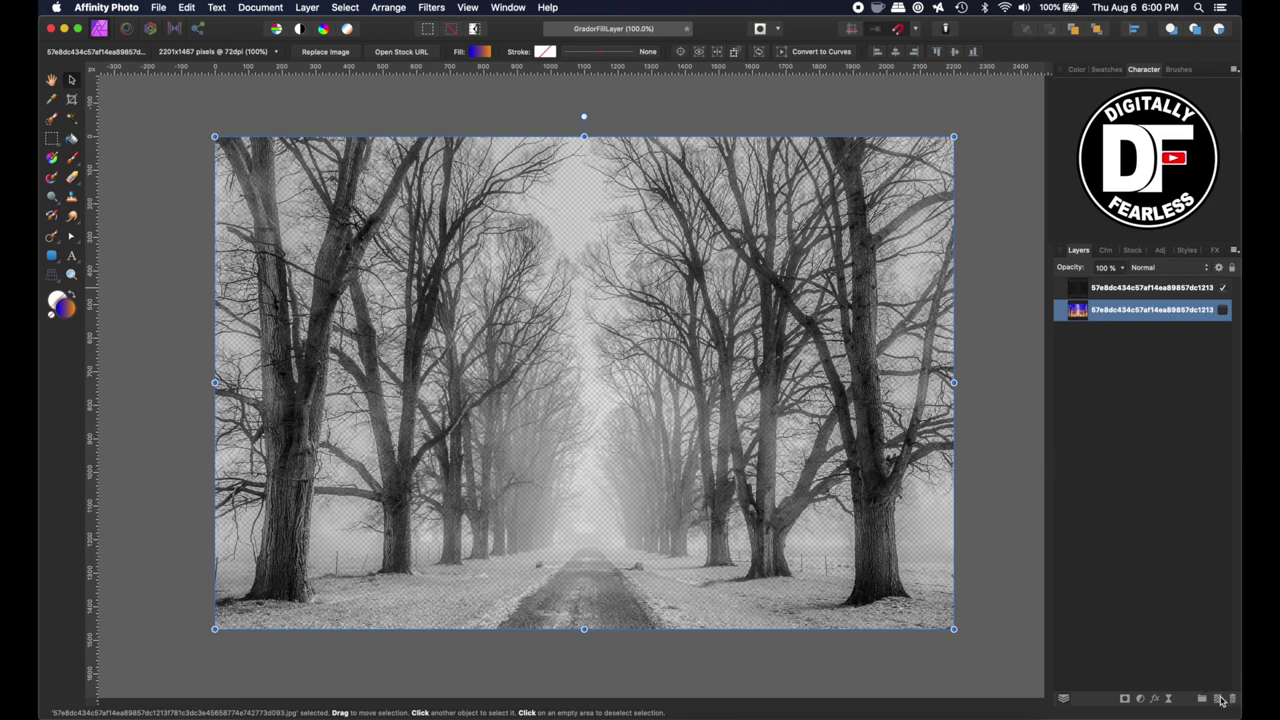
pyautogui.click(1219, 699)
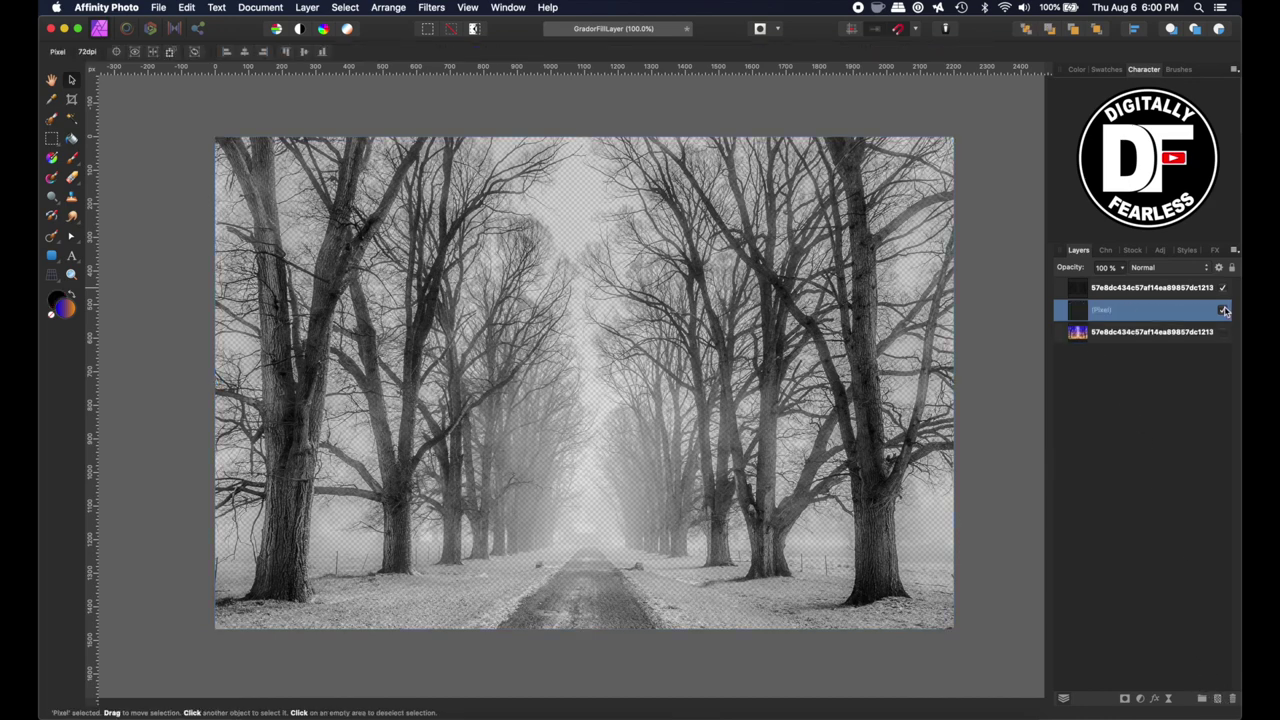
pyautogui.click(53, 160)
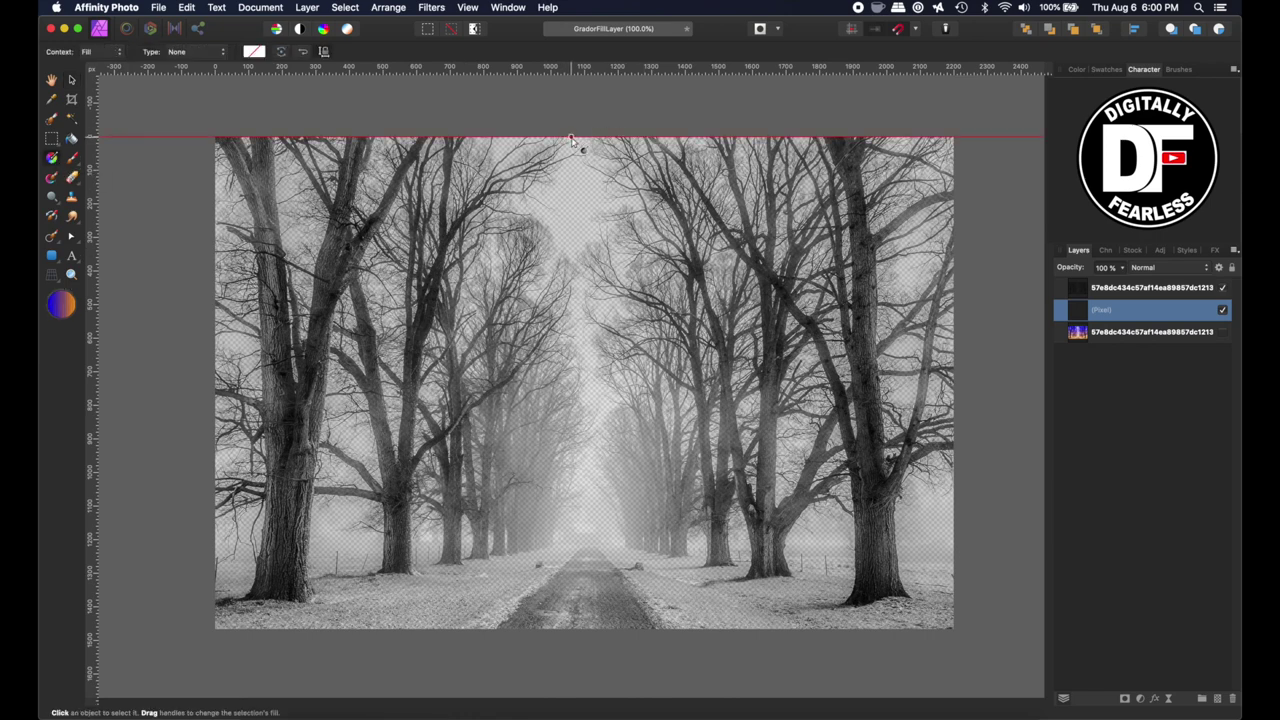
# Draw a top-to-bottom linear gradient on the pixel layer and make its top stop blue
pyautogui.moveTo(571, 137); pyautogui.dragTo(572, 629)
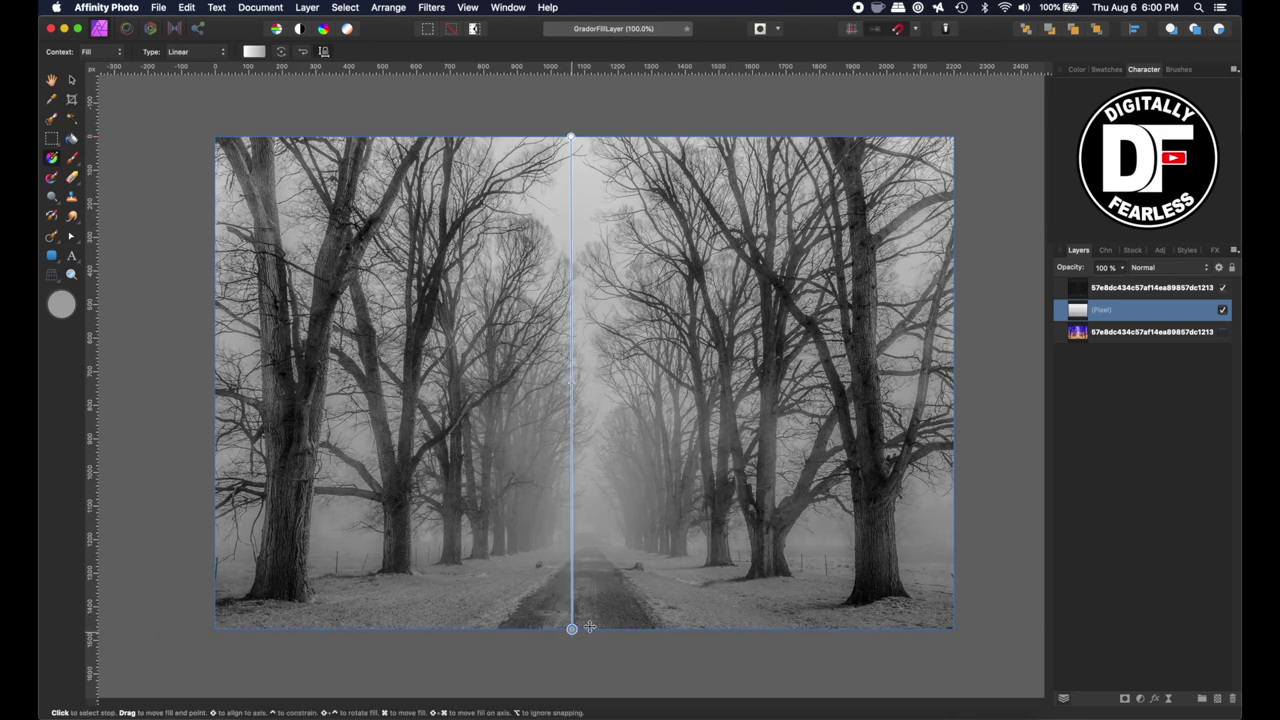
pyautogui.moveTo(572, 628)
pyautogui.mouseDown()
pyautogui.moveTo(814, 571)
pyautogui.moveTo(874, 537)
pyautogui.moveTo(205, 631)
pyautogui.moveTo(576, 610)
pyautogui.moveTo(576, 629)
pyautogui.mouseUp()
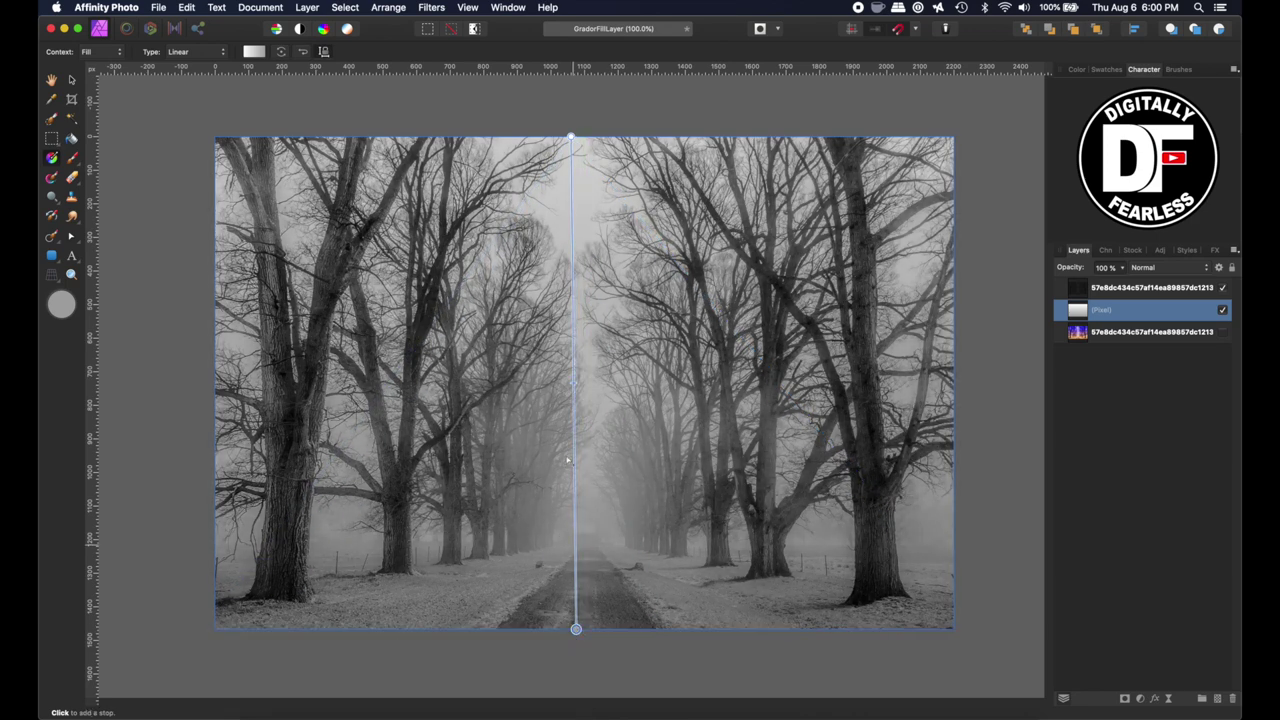
pyautogui.click(571, 136)
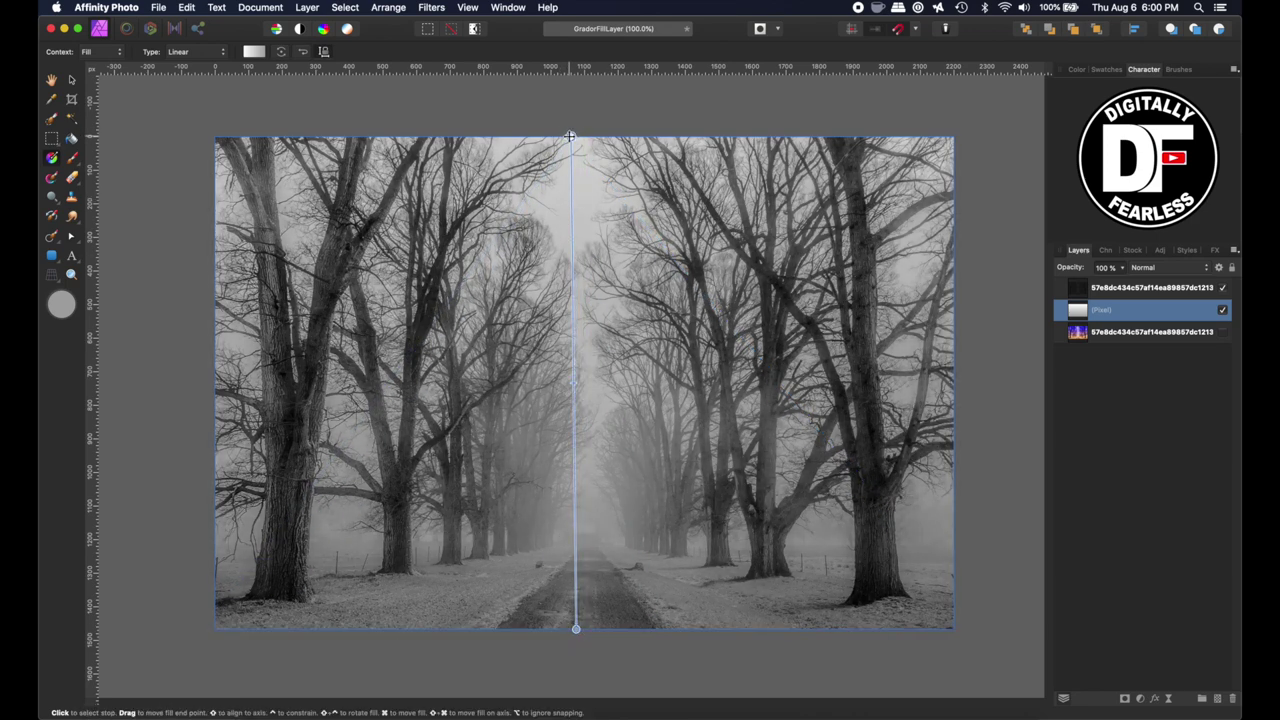
pyautogui.click(255, 52)
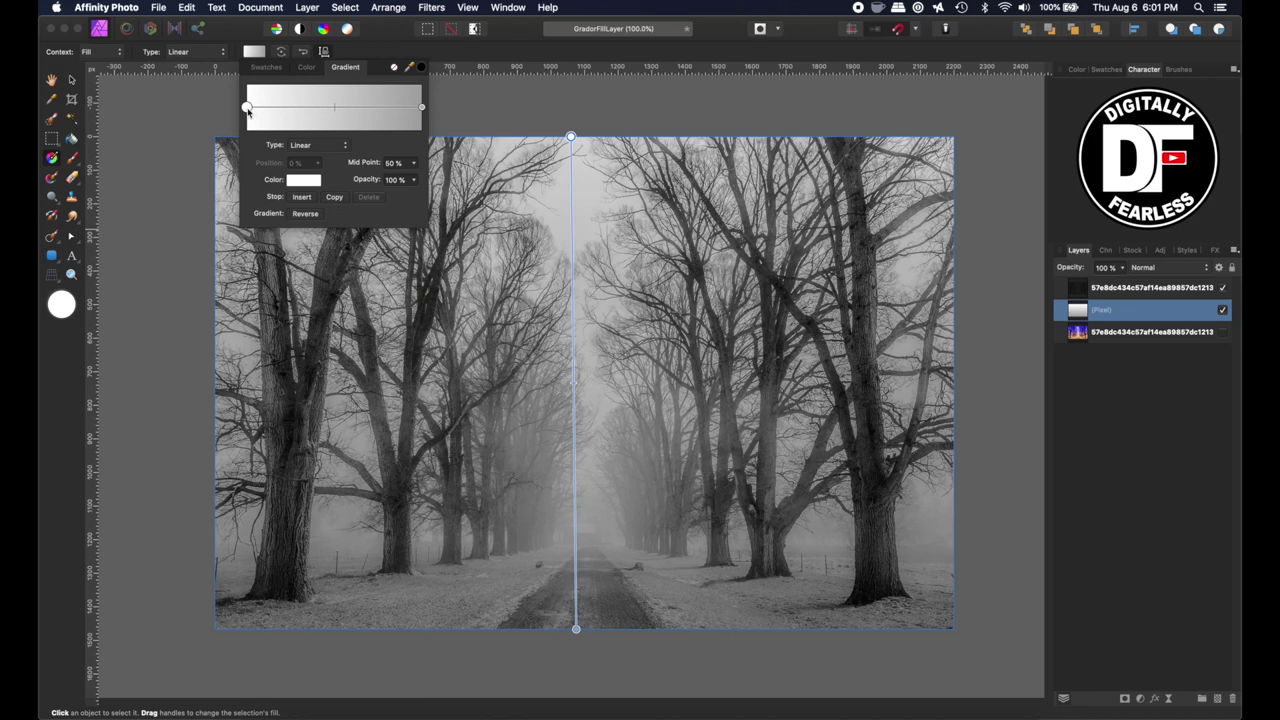
pyautogui.click(300, 182)
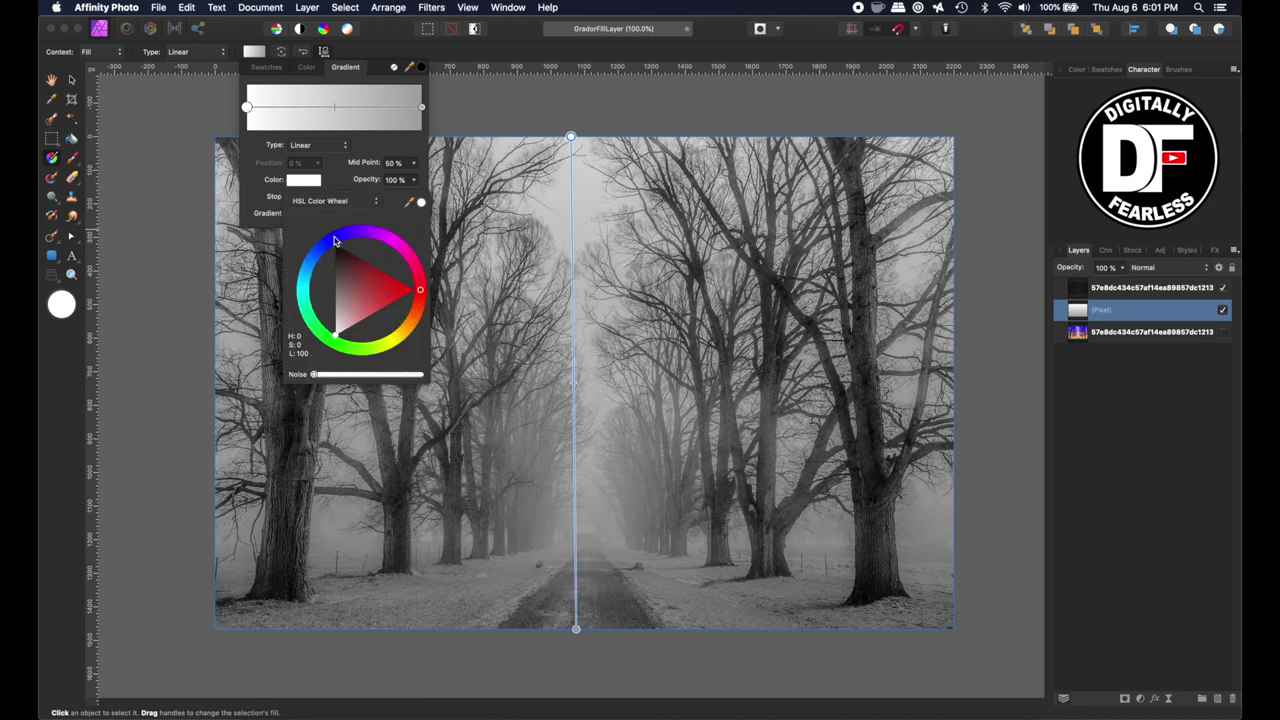
pyautogui.click(333, 242)
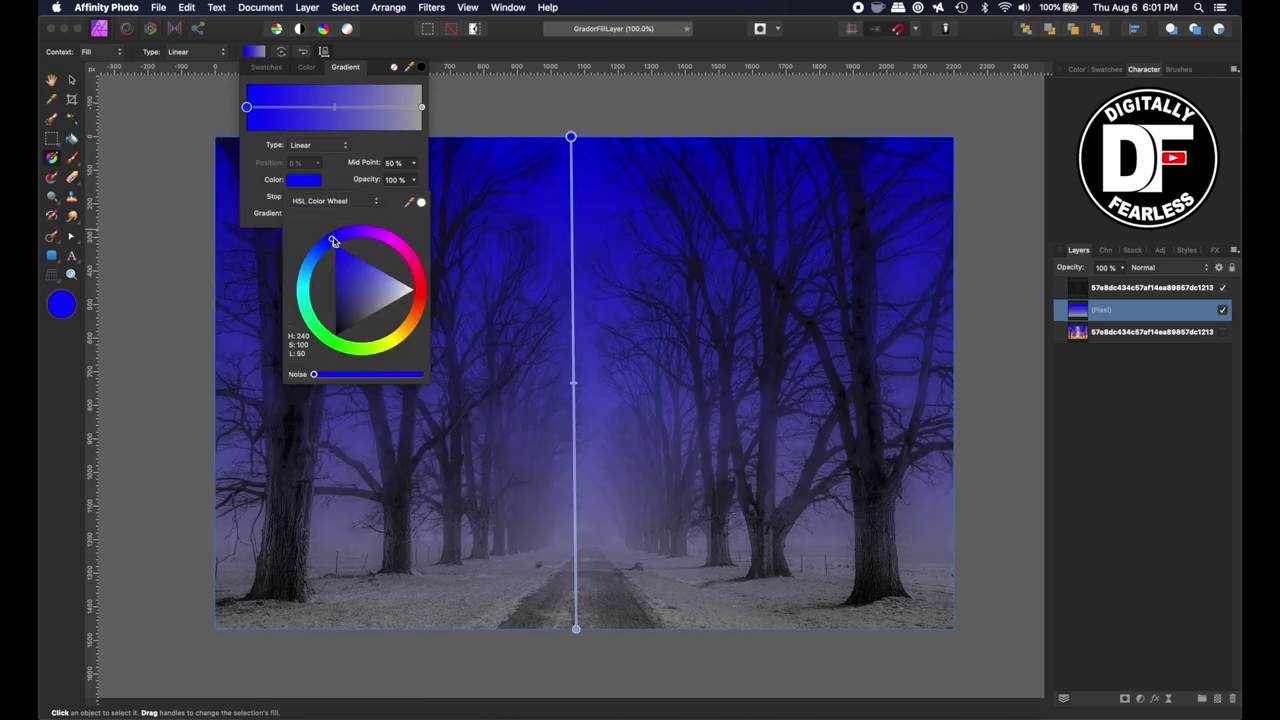
pyautogui.moveTo(334, 241); pyautogui.dragTo(333, 240)
# Change the gradient's end stop to golden yellow
pyautogui.click(422, 108)
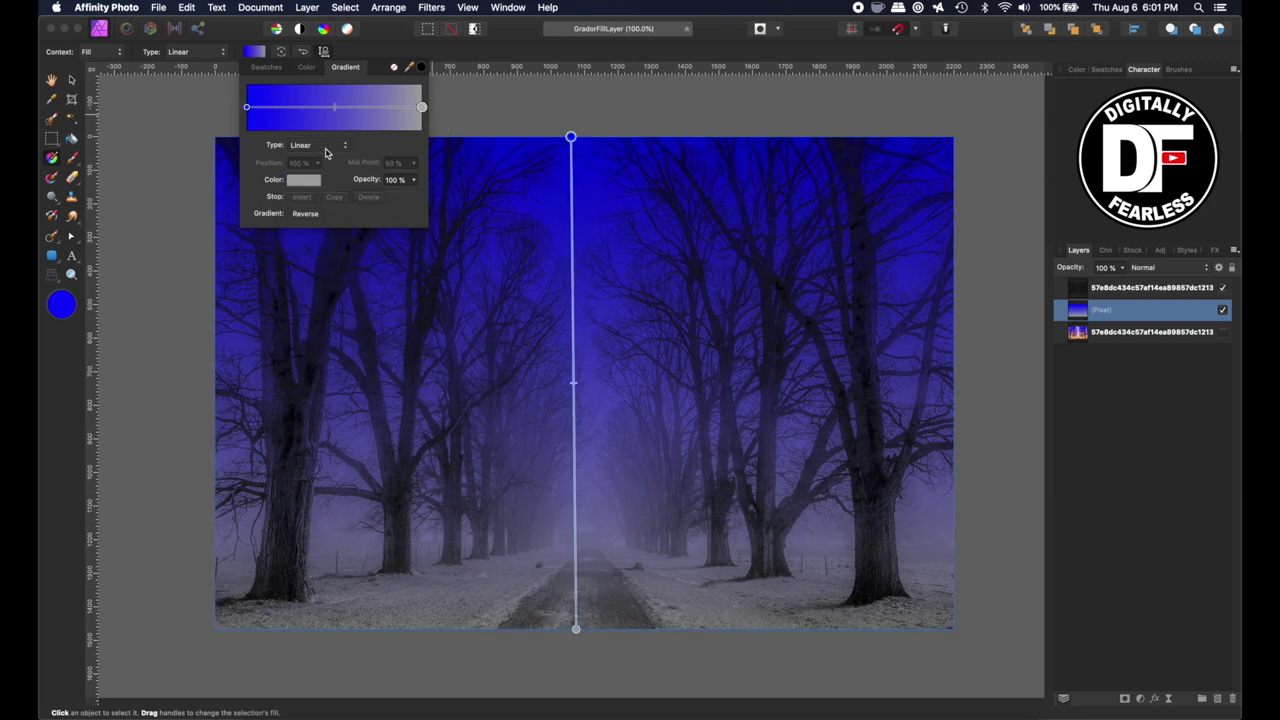
pyautogui.click(305, 180)
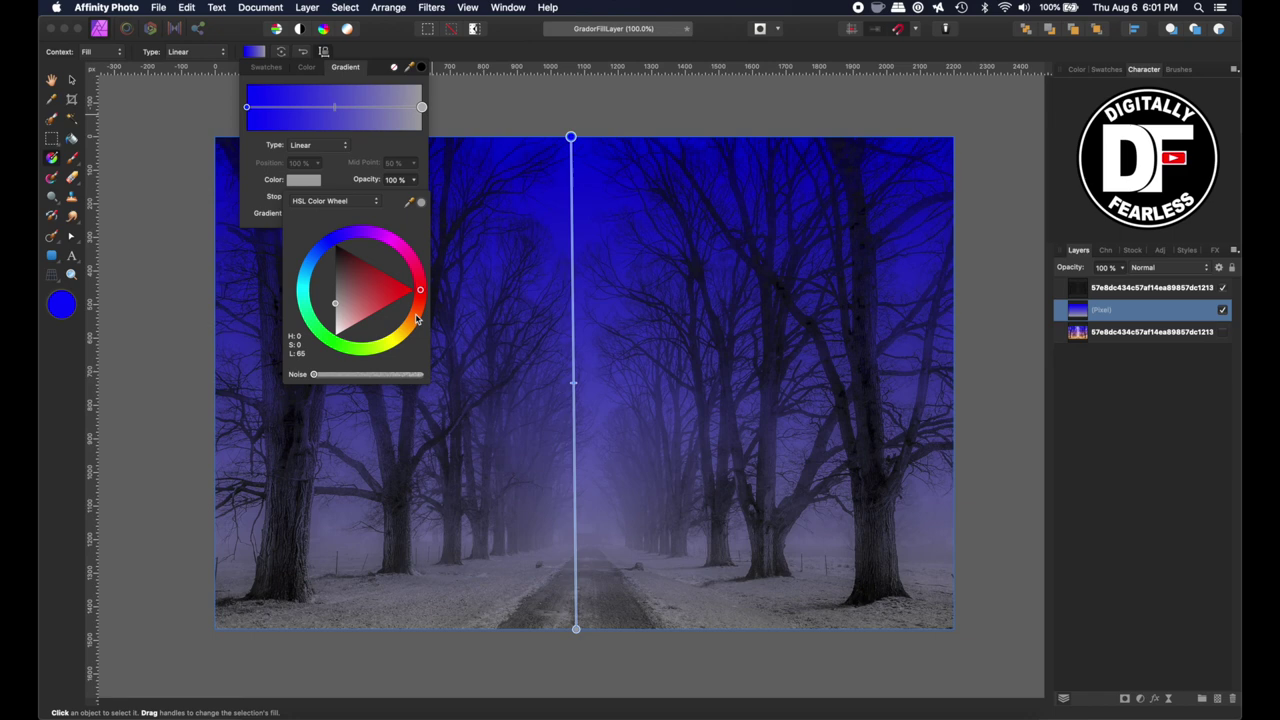
pyautogui.click(416, 318)
pyautogui.moveTo(416, 318); pyautogui.dragTo(410, 337)
pyautogui.click(72, 80)
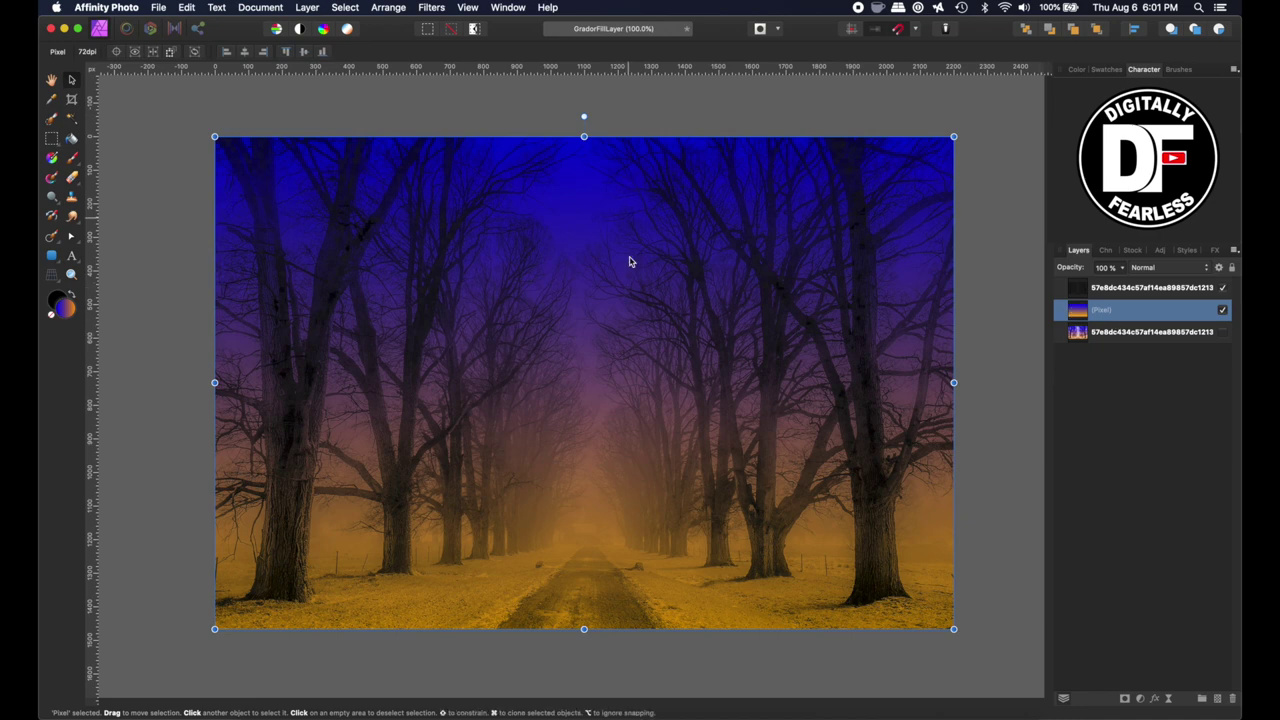
# Return to the Gradient Tool to redraw the layer's gradient
pyautogui.scroll(-4, 587, 455)
pyautogui.scroll(4, 584, 445)
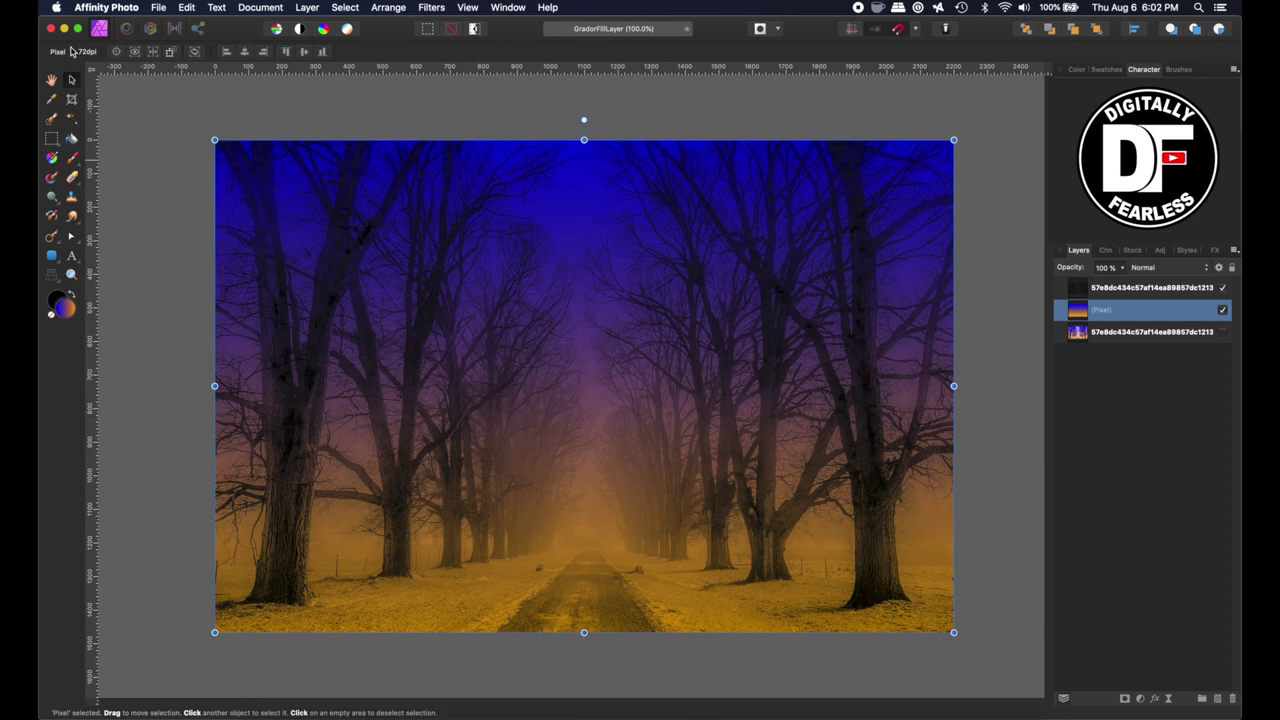
pyautogui.click(52, 161)
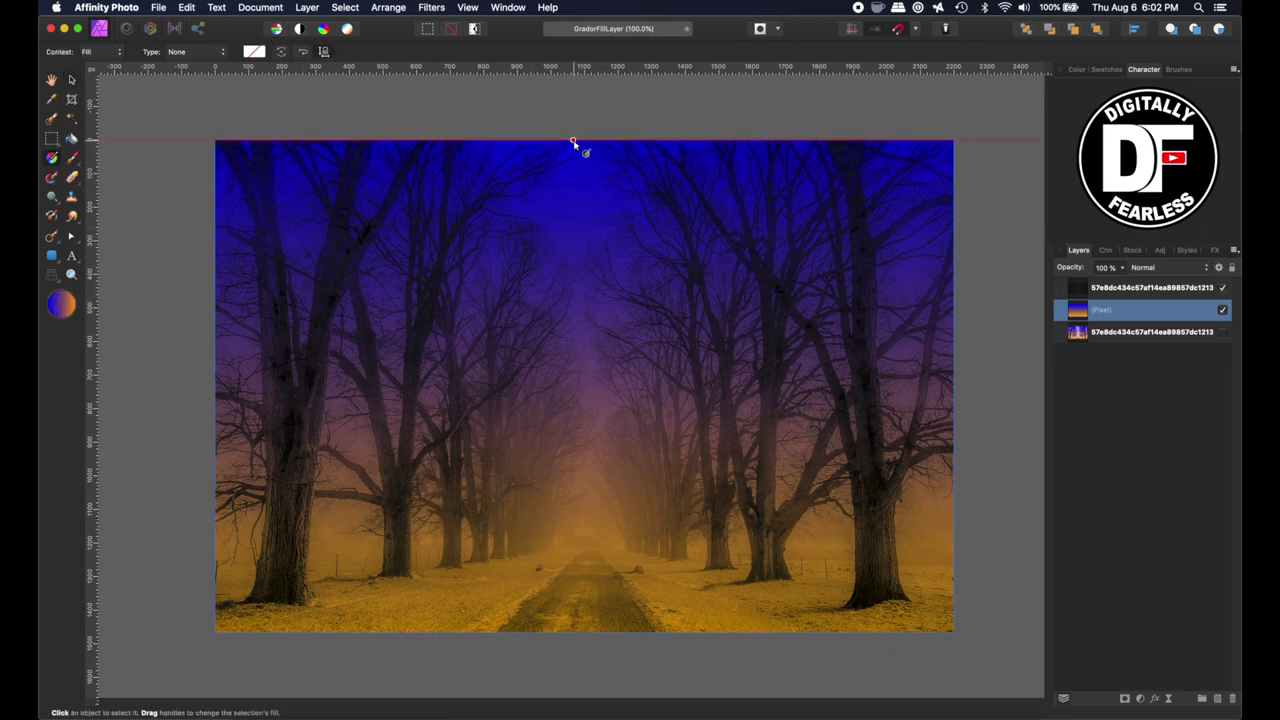
# Redraw the vertical gradient and set its top stop to deep blue #000AFF
pyautogui.moveTo(573, 142); pyautogui.dragTo(571, 634)
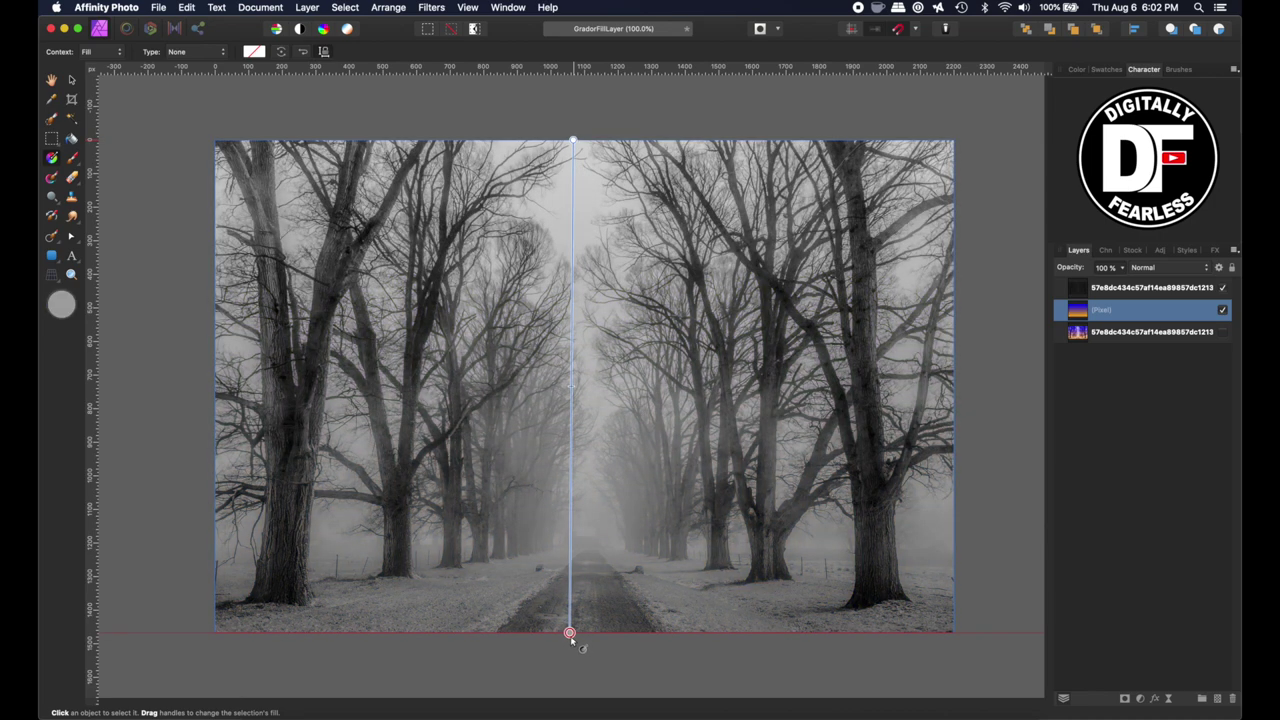
pyautogui.click(572, 141)
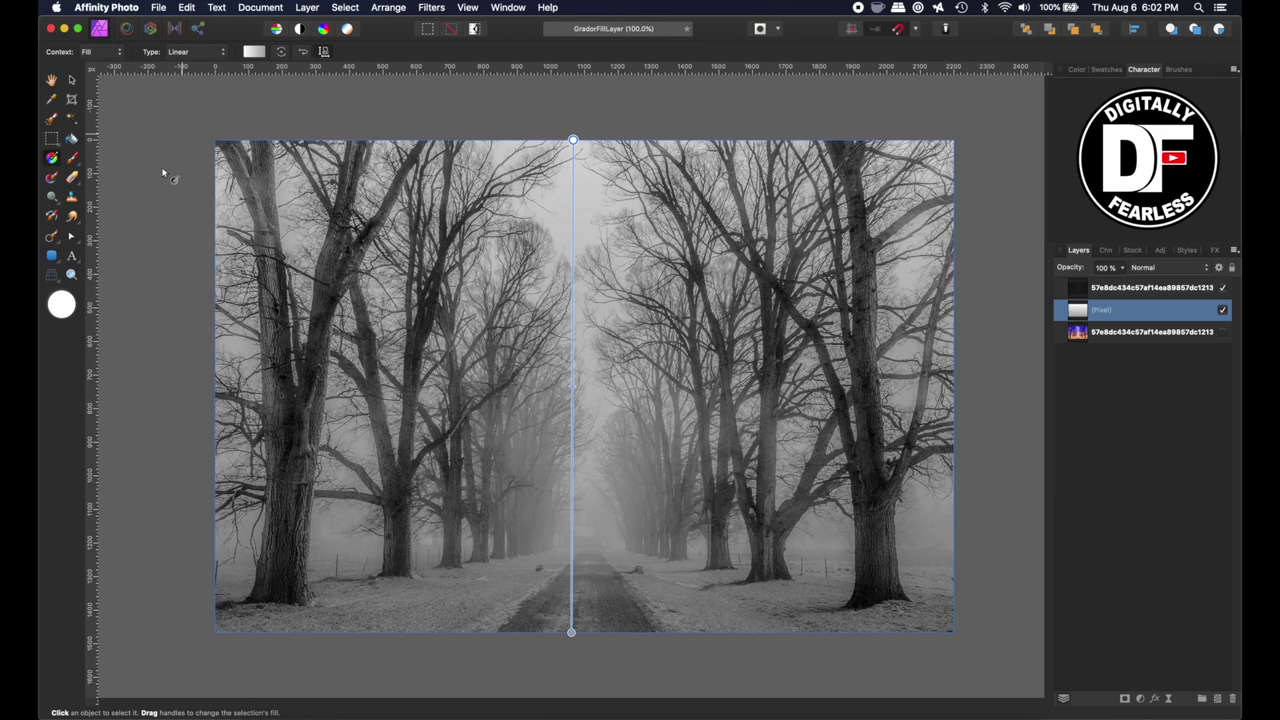
pyautogui.doubleClick(58, 309)
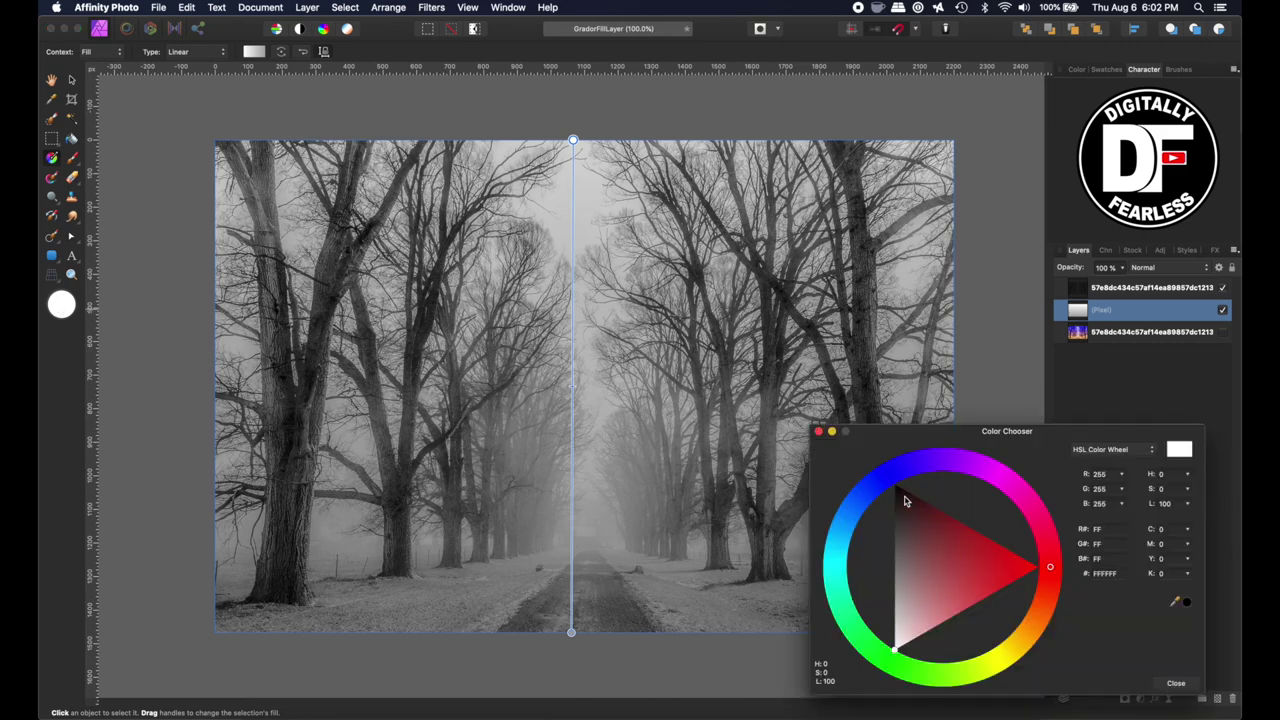
pyautogui.click(884, 484)
pyautogui.moveTo(884, 484); pyautogui.dragTo(886, 477)
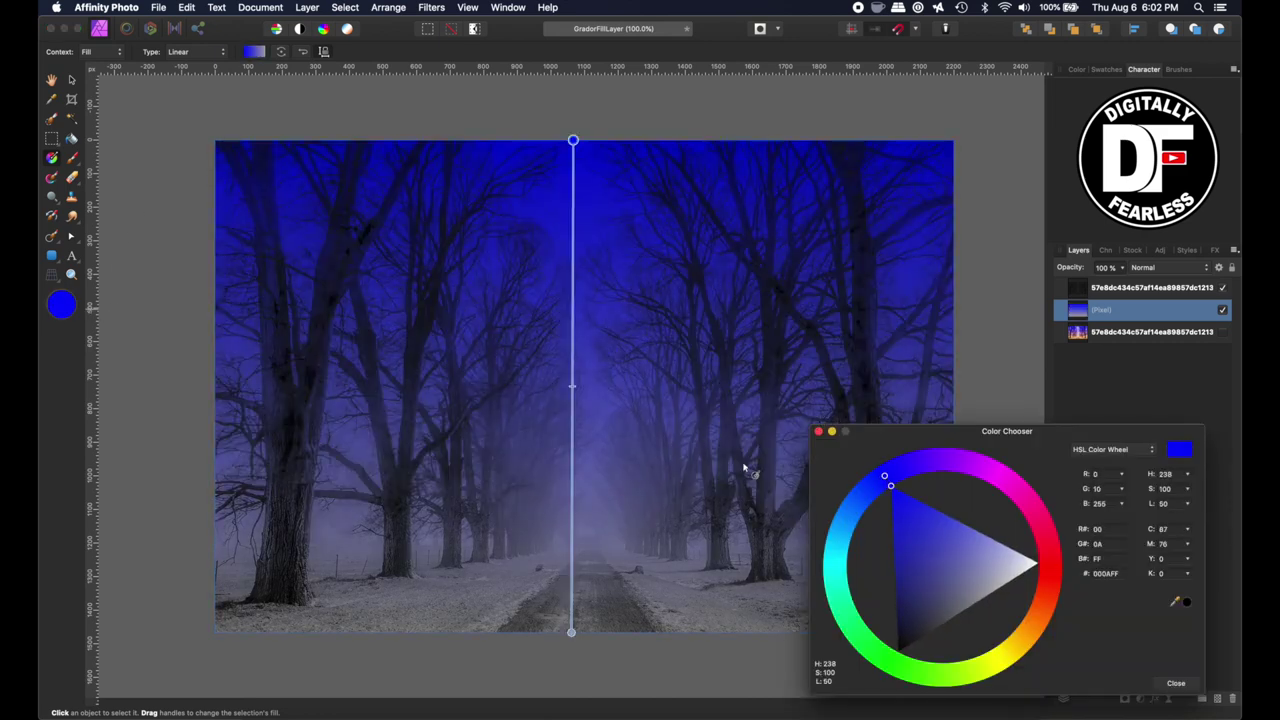
# Set the gradient's bottom stop to golden yellow #FFBF00
pyautogui.click(571, 632)
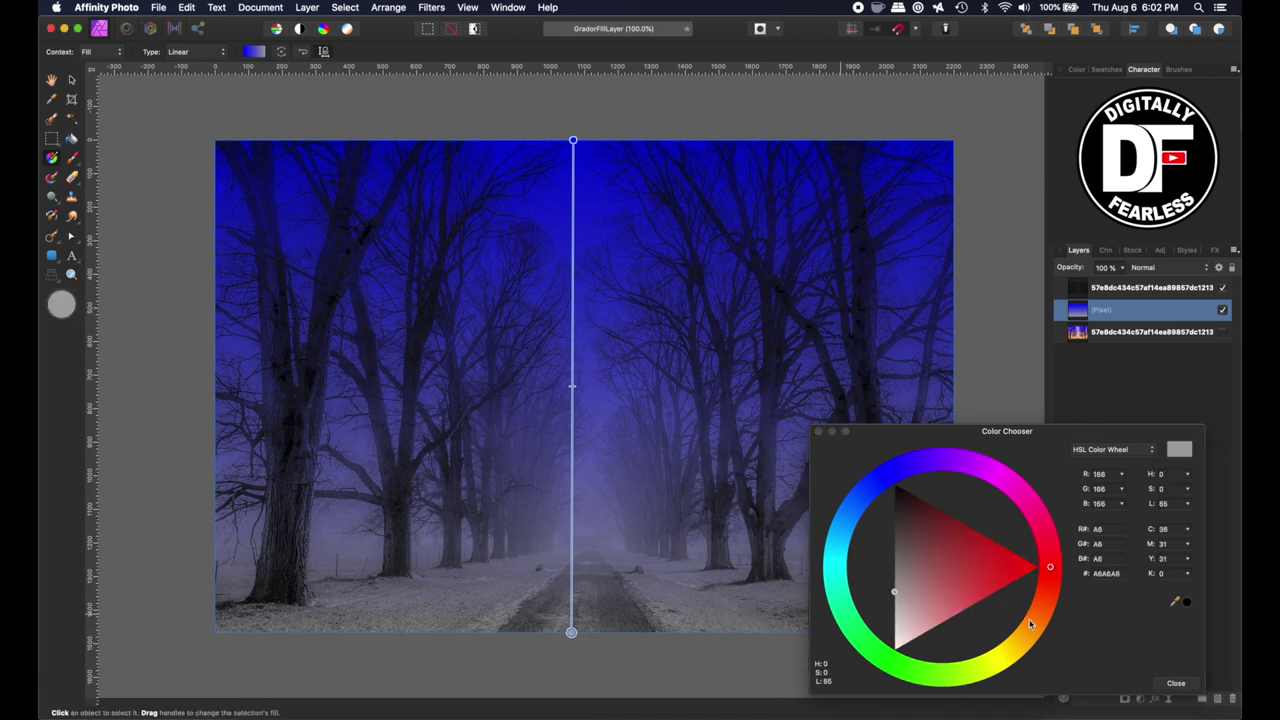
pyautogui.moveTo(1030, 624); pyautogui.dragTo(1024, 648)
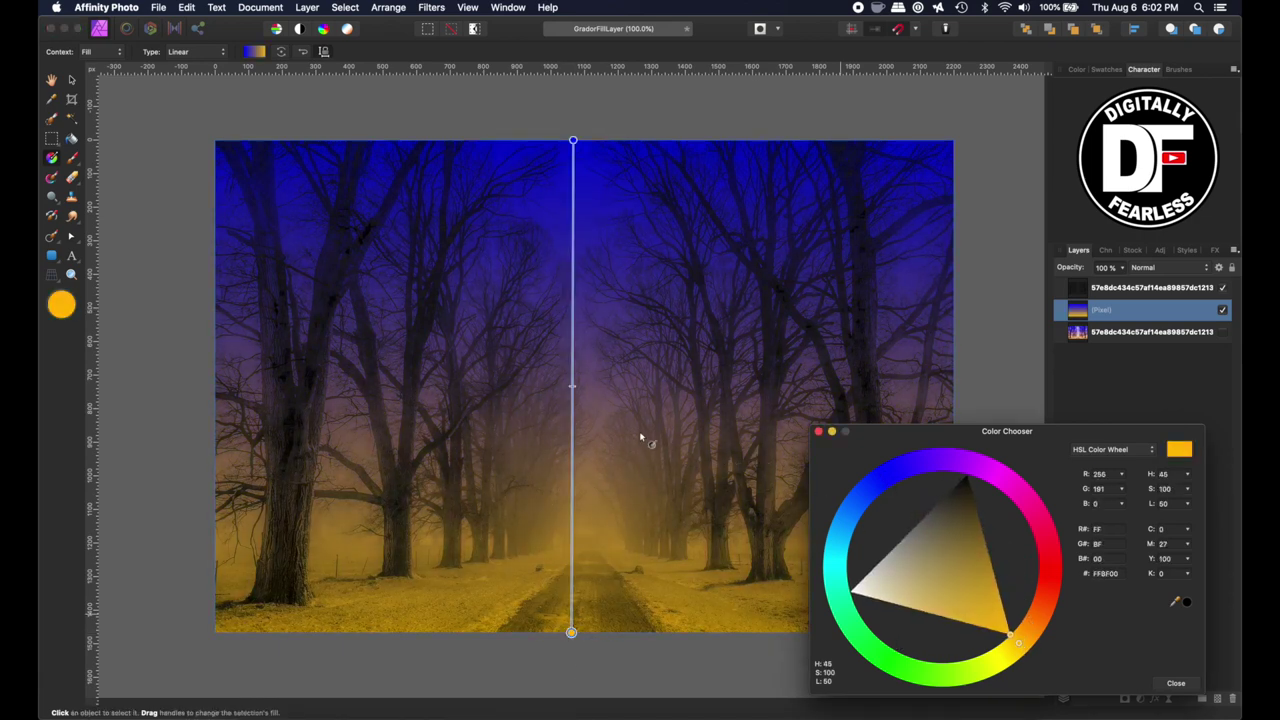
pyautogui.click(572, 390)
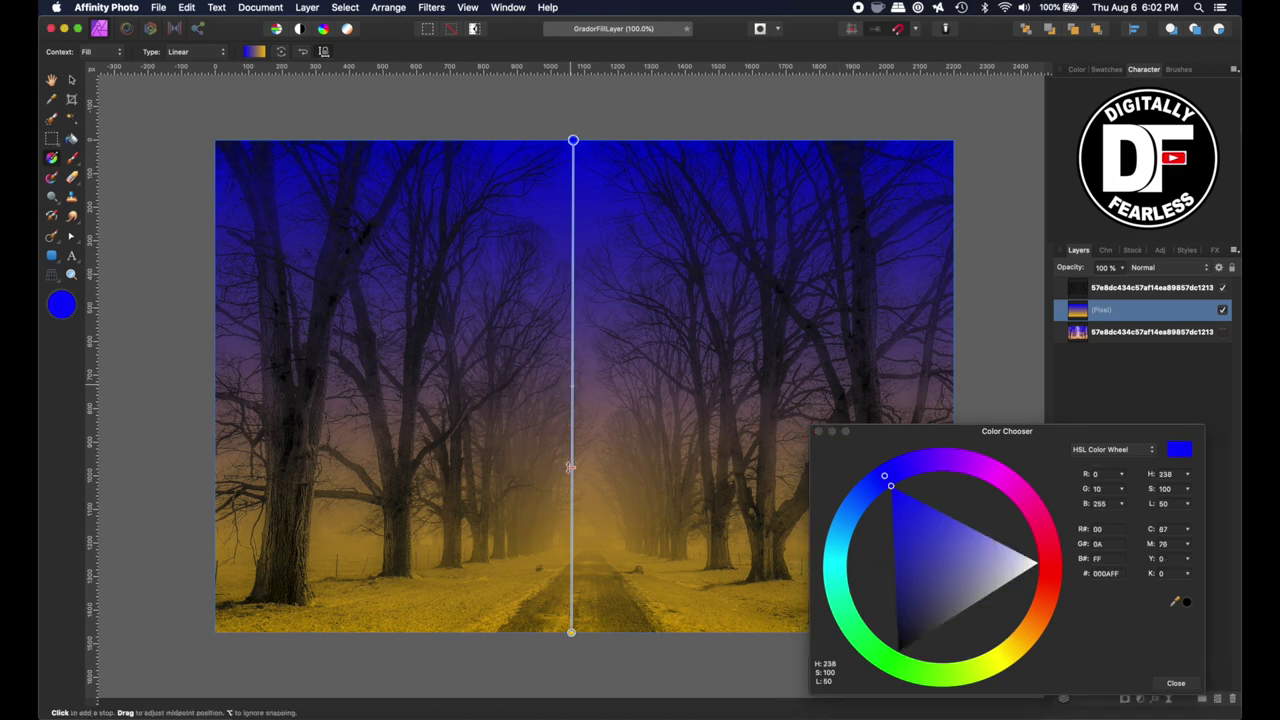
pyautogui.scroll(-2, 381, 380)
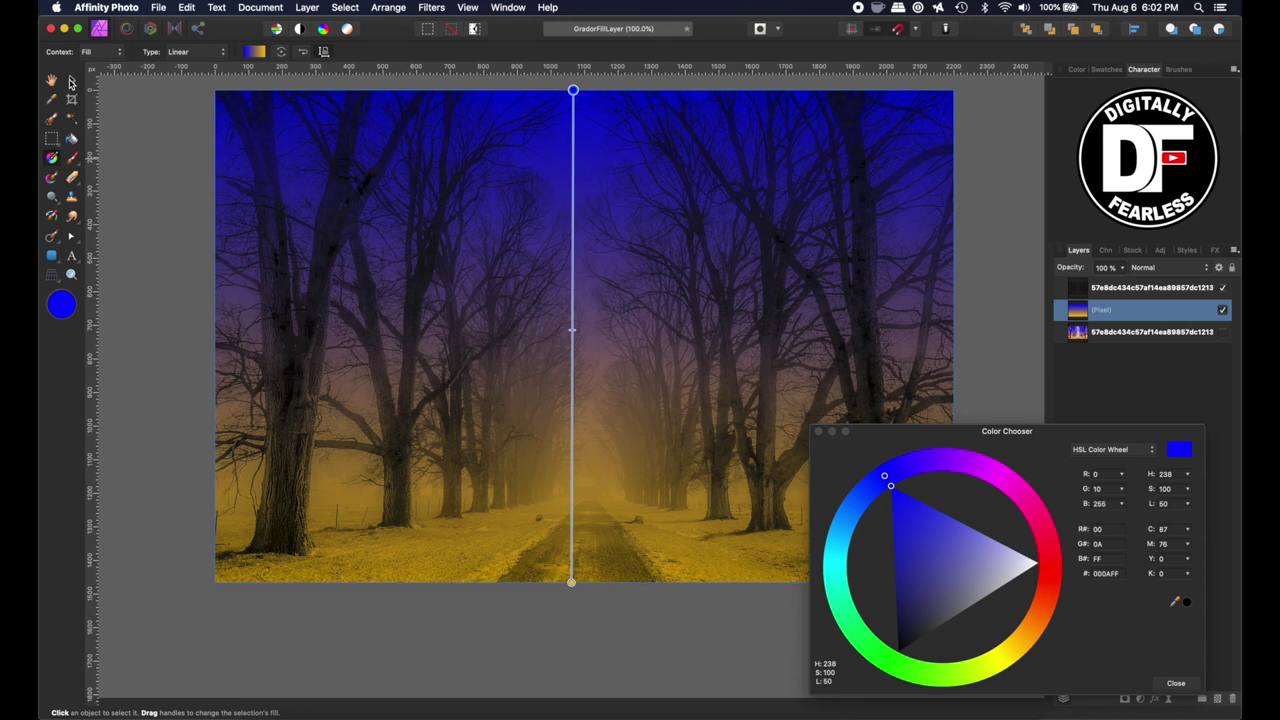
pyautogui.click(72, 82)
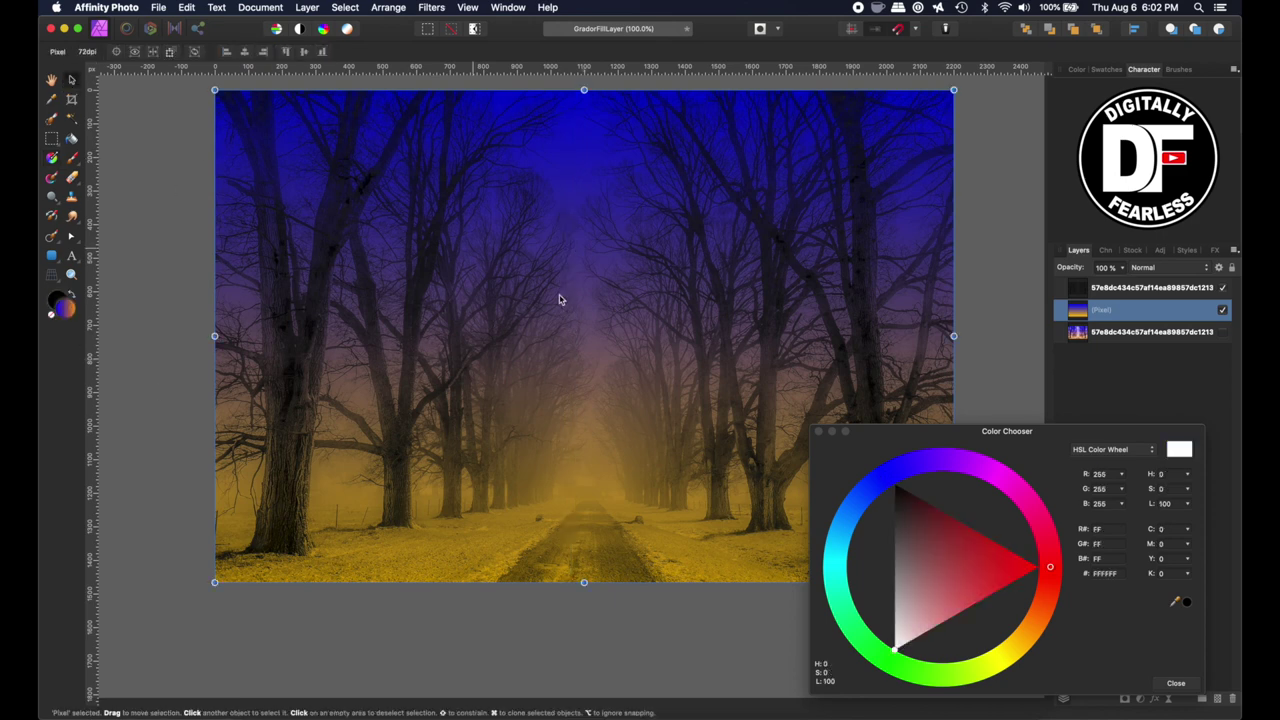
# Briefly toggle the tree photo to view the gradient, then hide the (Pixel) gradient layer
pyautogui.click(818, 431)
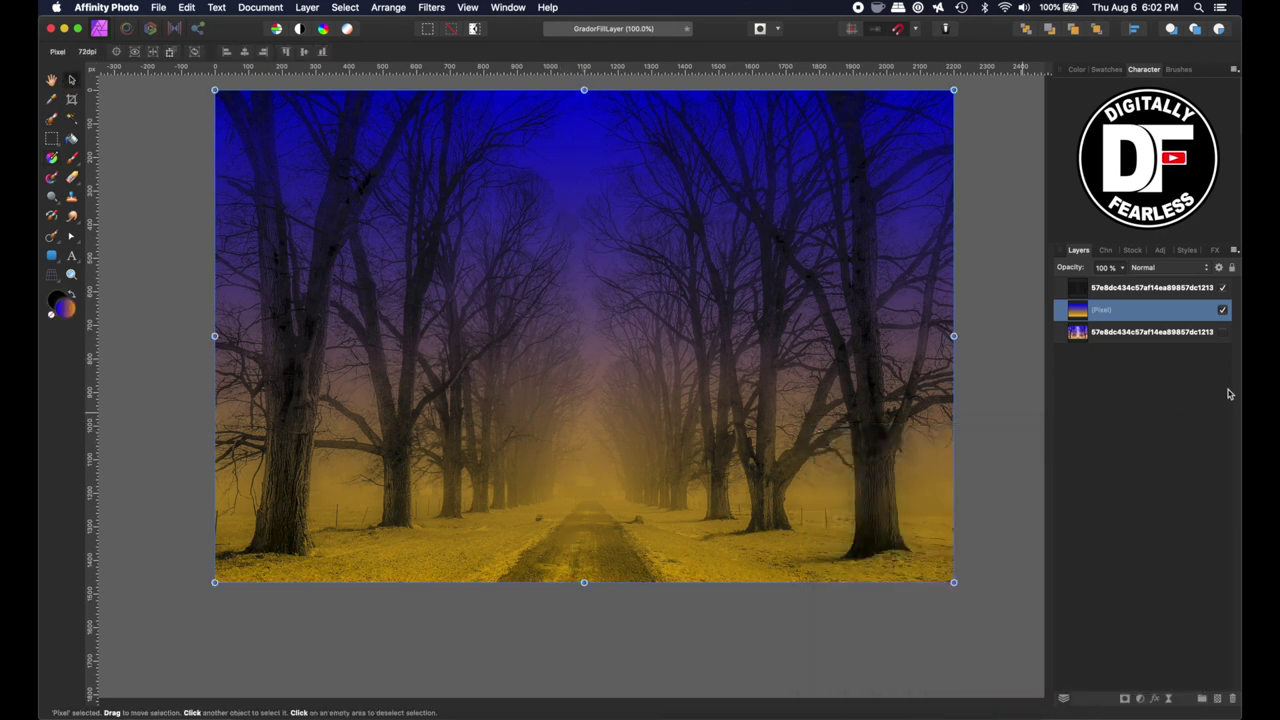
pyautogui.click(1221, 288)
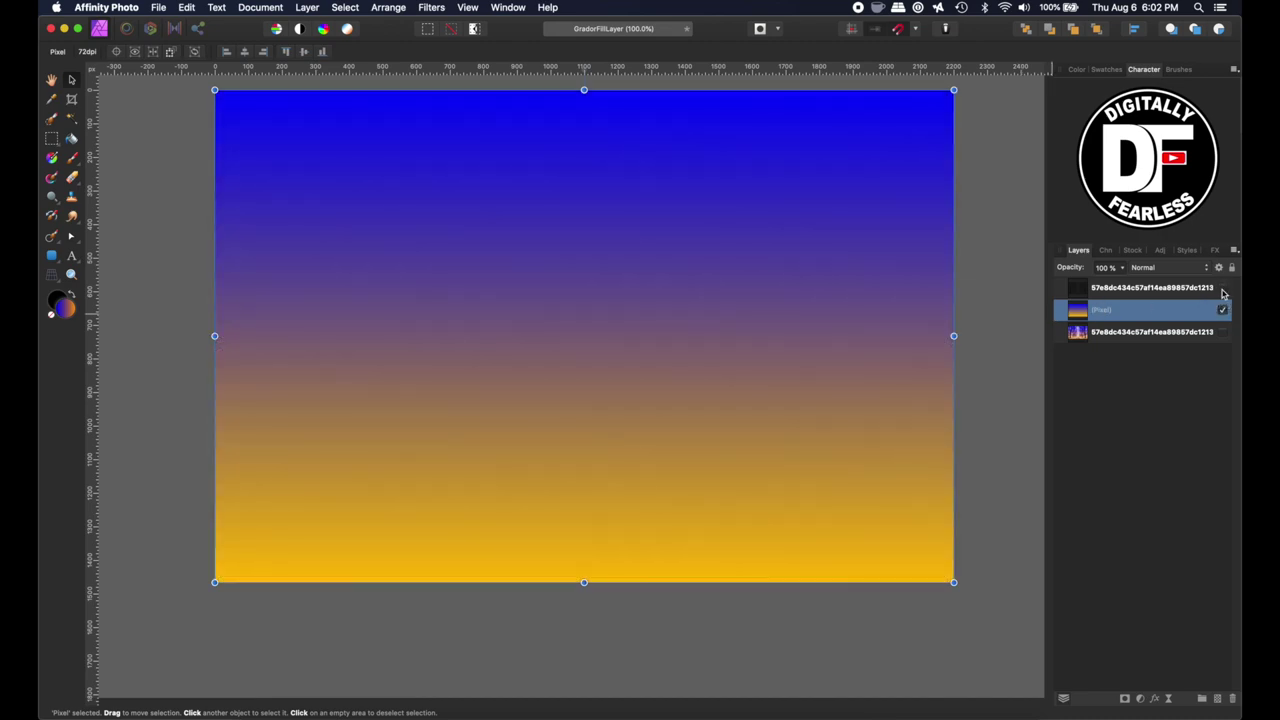
pyautogui.click(1222, 288)
pyautogui.click(1095, 288)
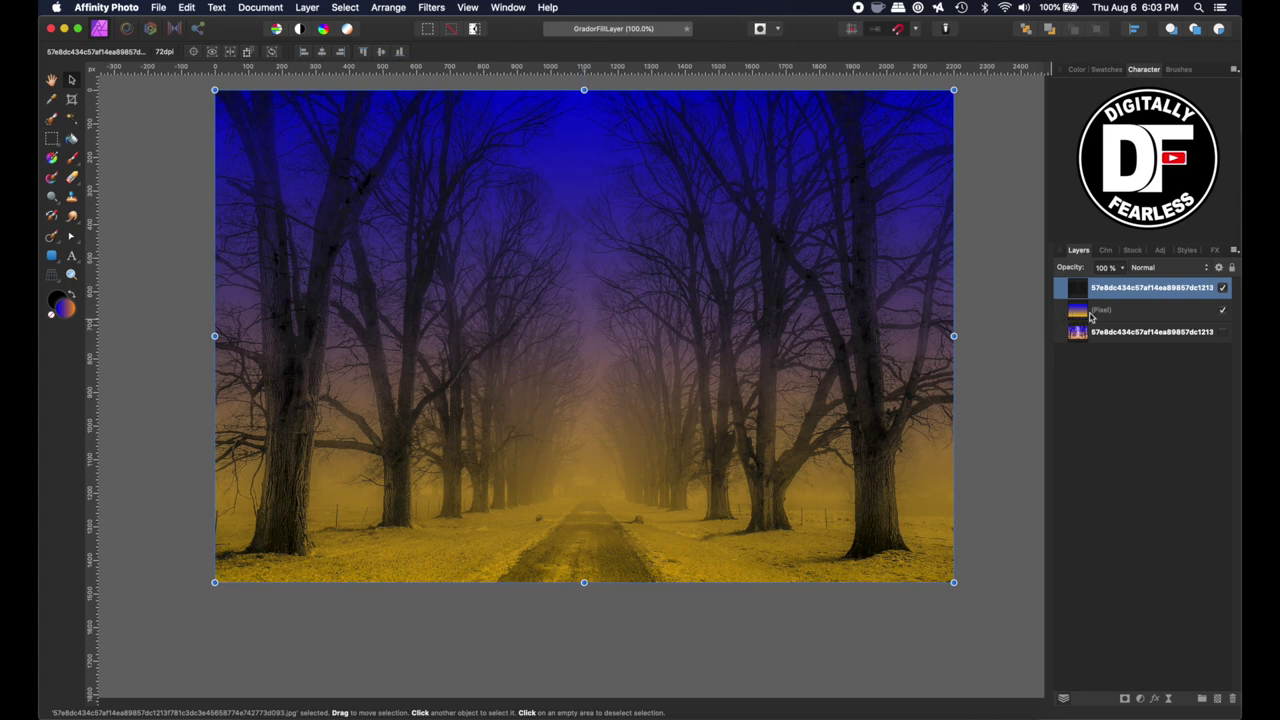
pyautogui.click(1222, 310)
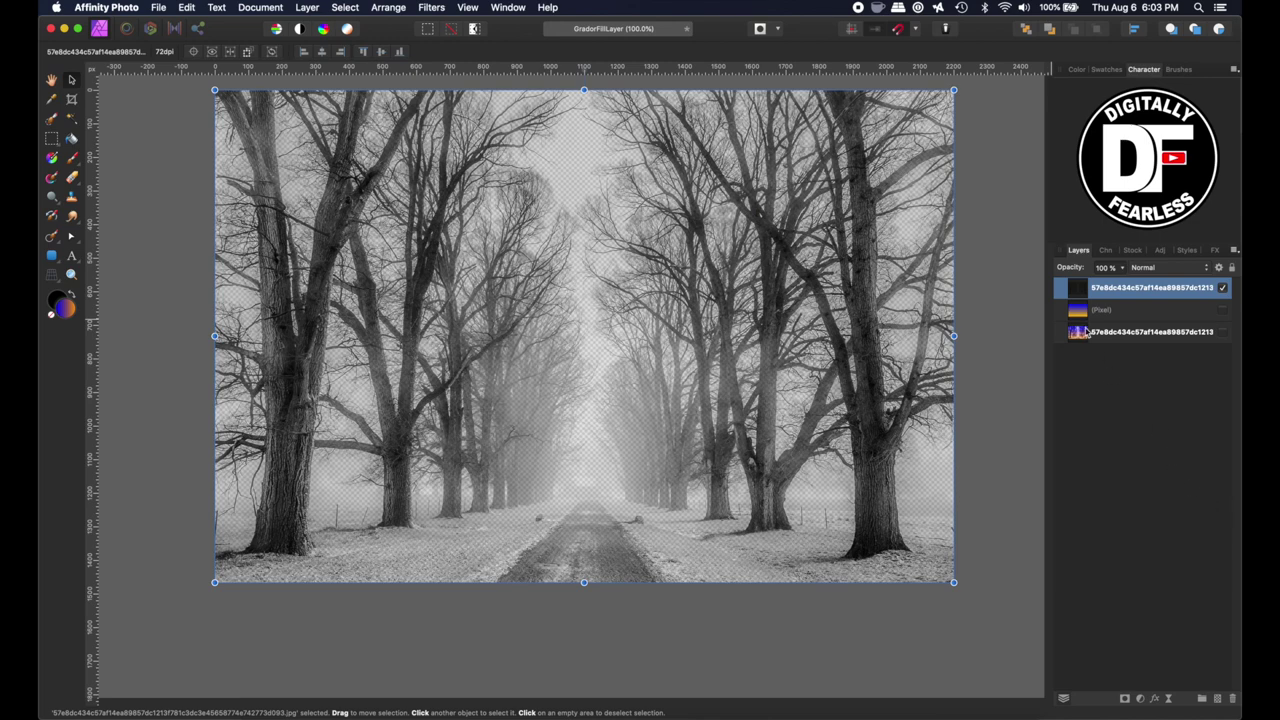
pyautogui.click(1082, 311)
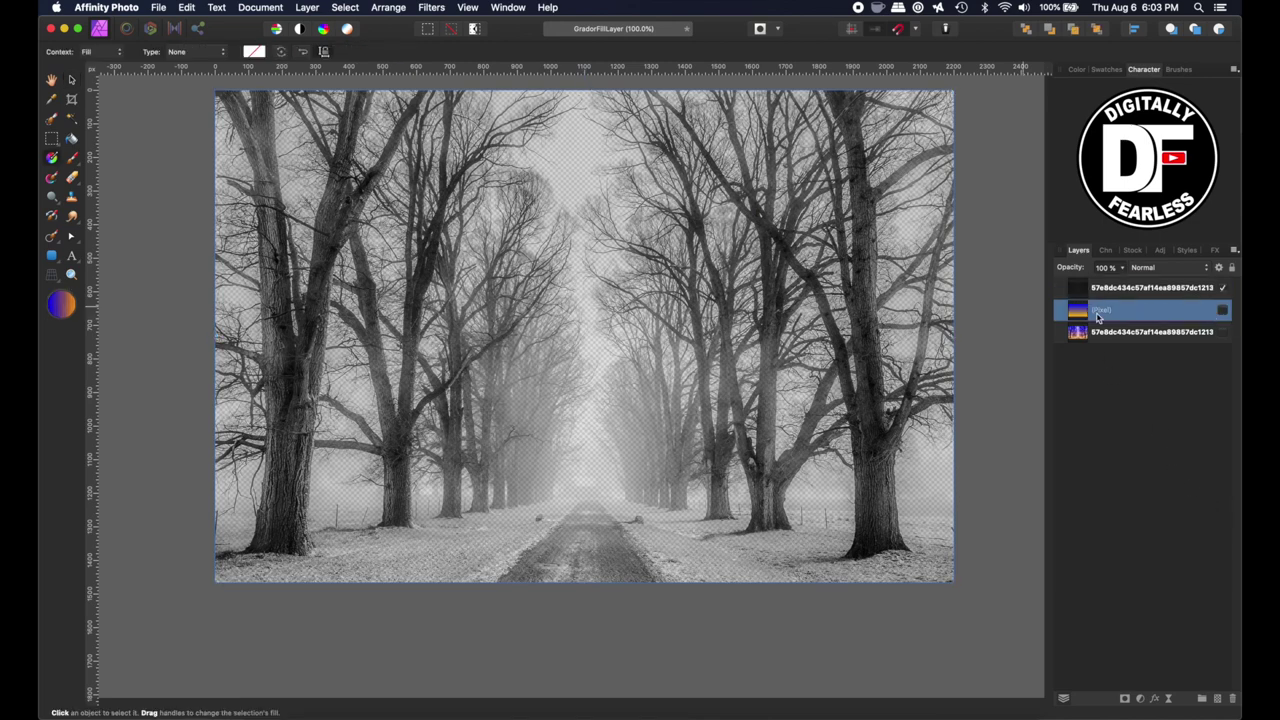
# Add a new fill layer via Layer > New Fill Layer, make it a gradient, and set its first stop blue
pyautogui.click(307, 8)
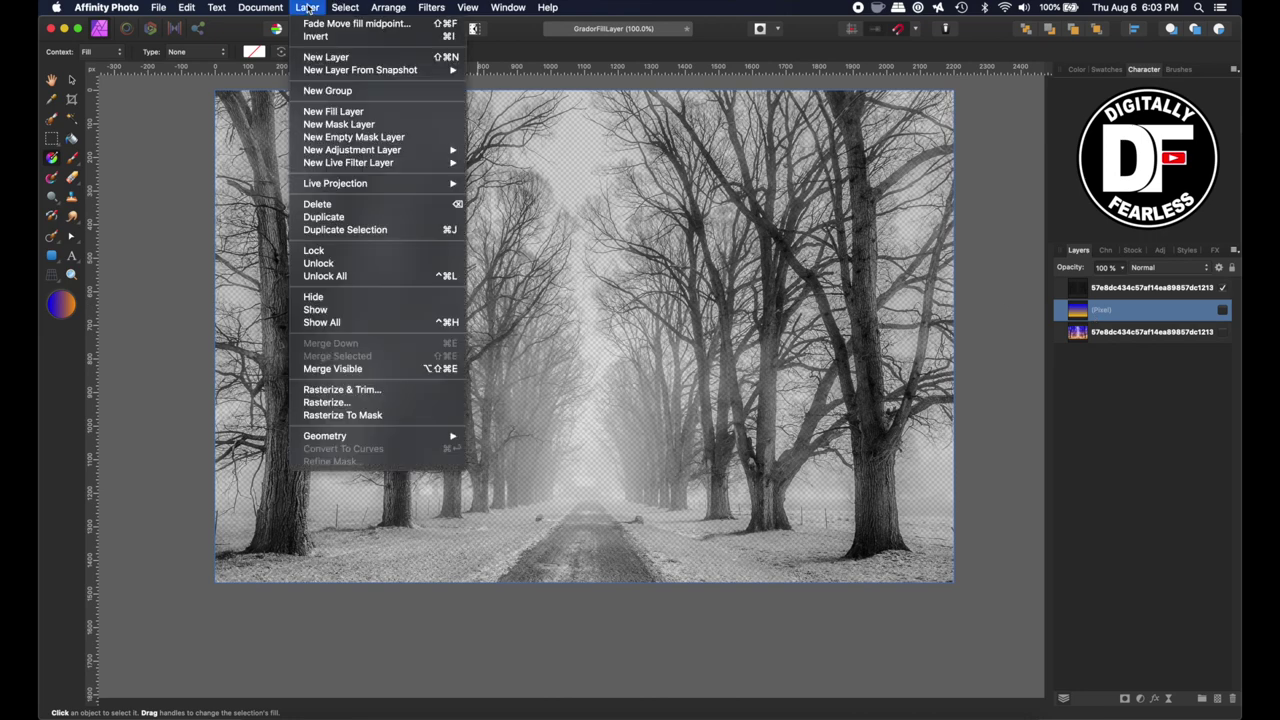
pyautogui.click(325, 111)
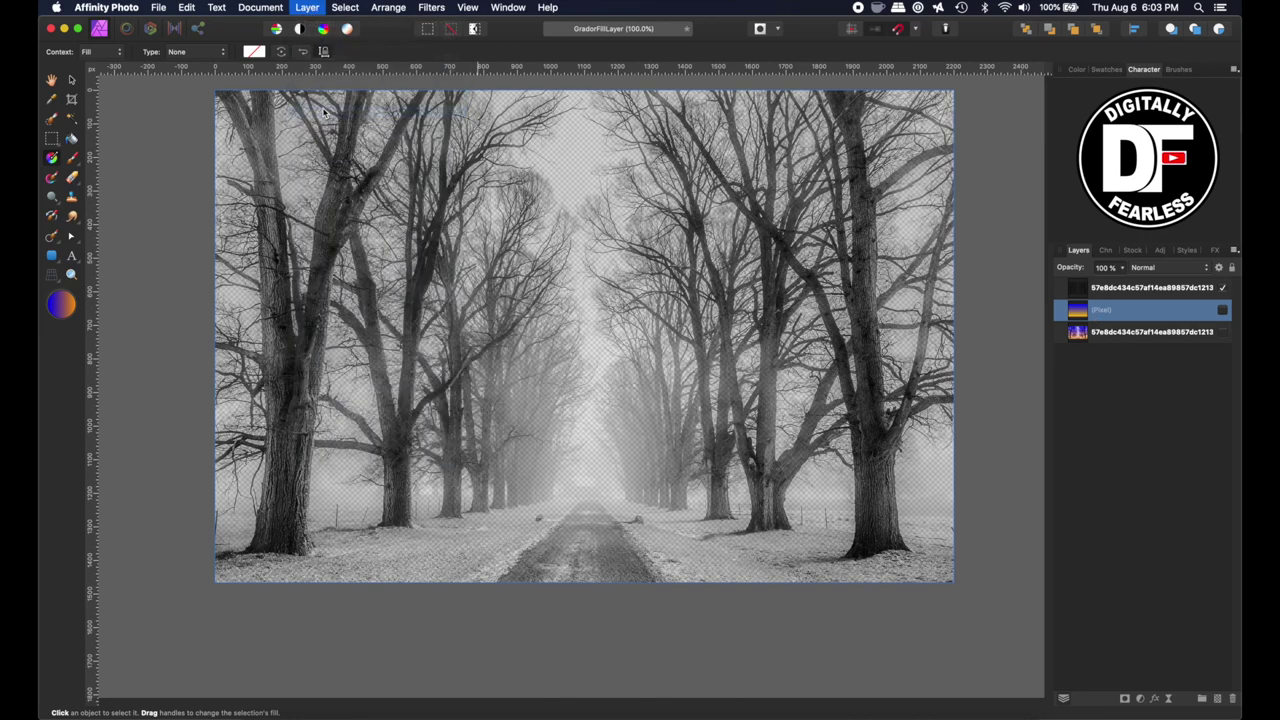
pyautogui.click(260, 51)
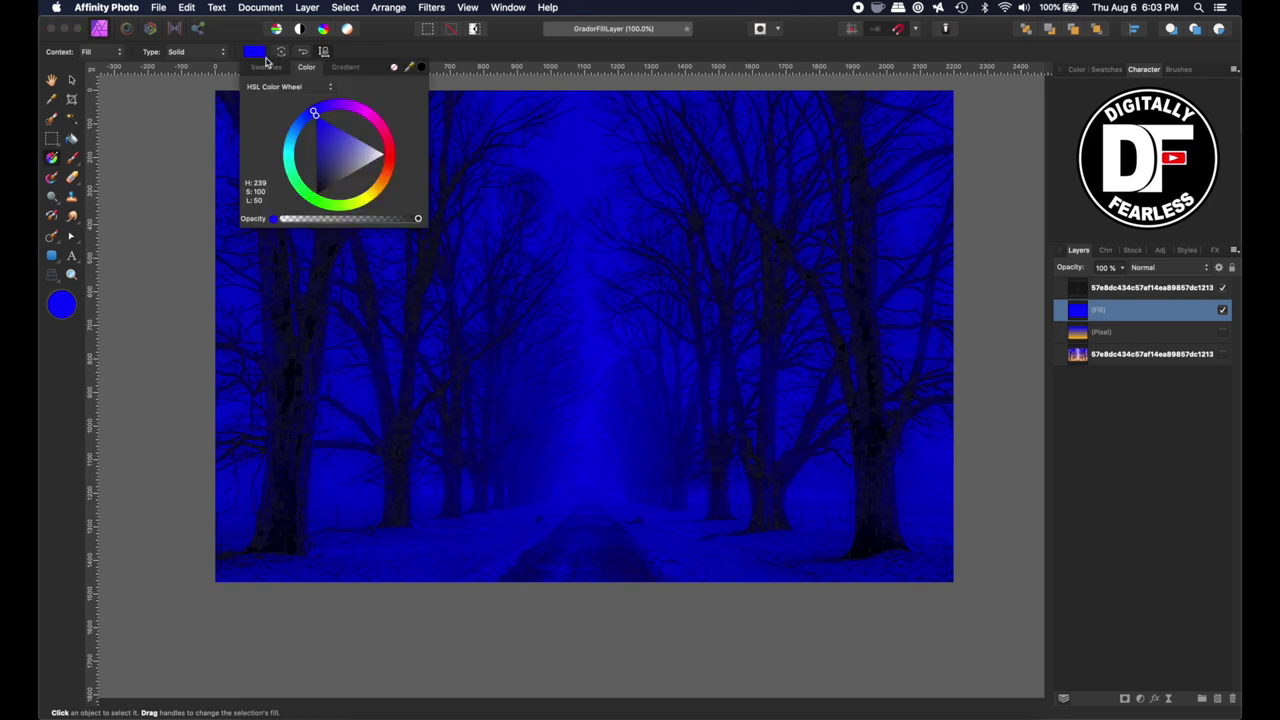
pyautogui.click(345, 67)
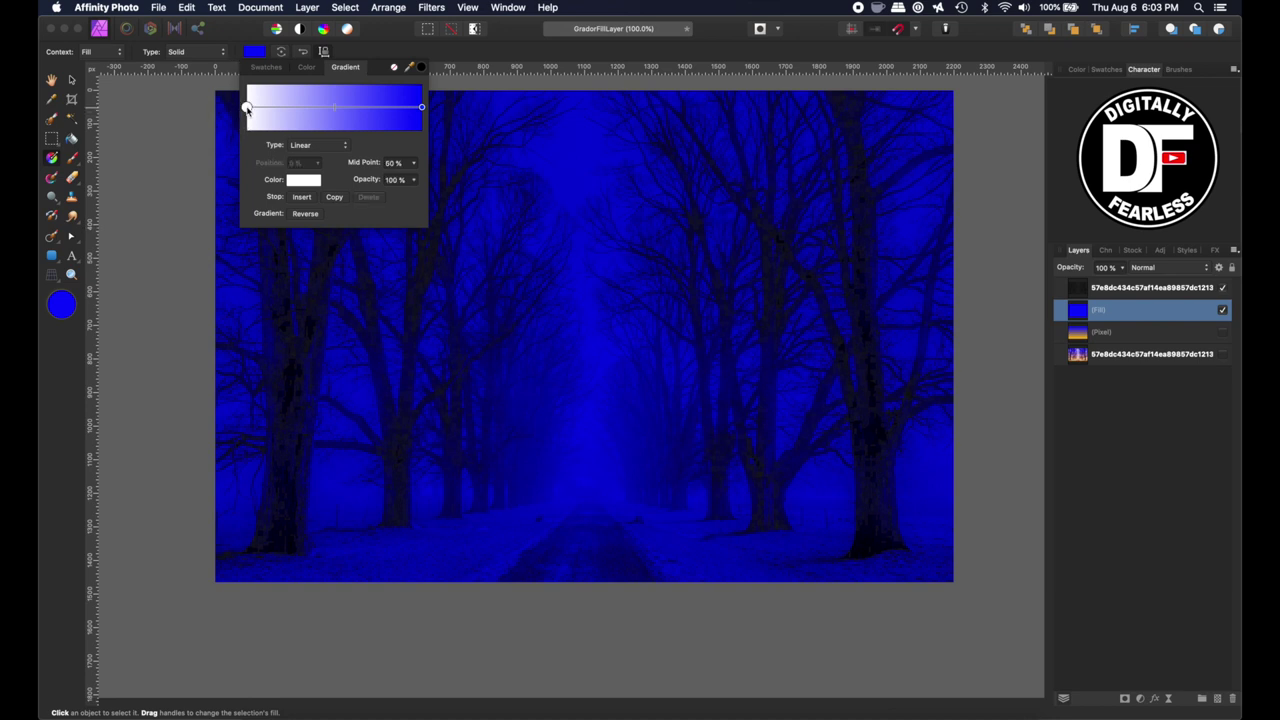
pyautogui.click(290, 180)
pyautogui.click(333, 239)
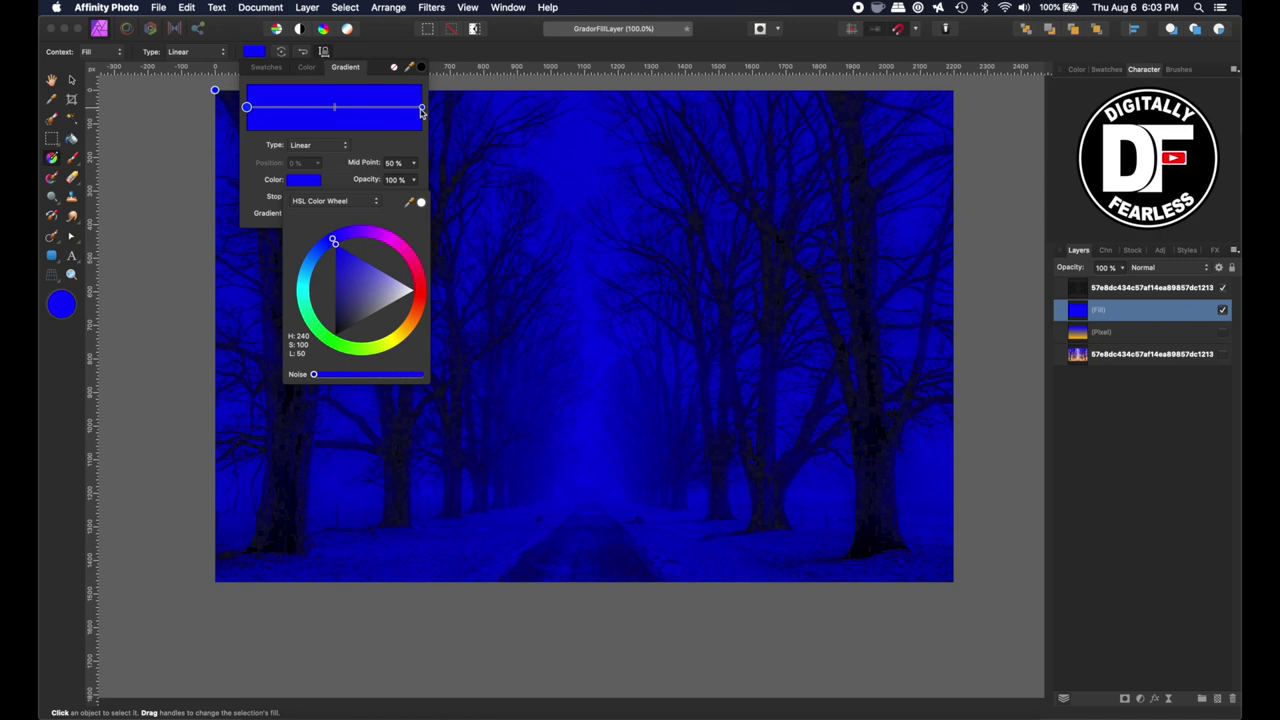
# Set the fill gradient's right-hand stop to orange
pyautogui.click(421, 108)
pyautogui.click(314, 182)
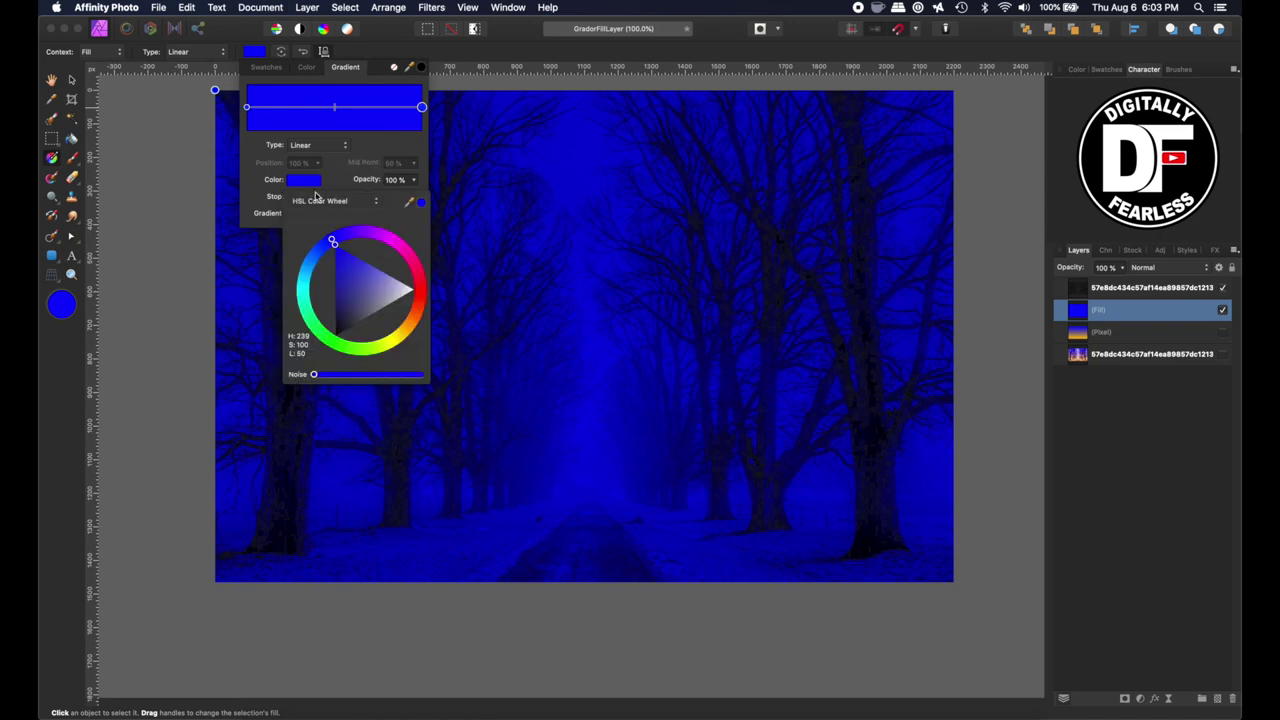
pyautogui.click(415, 328)
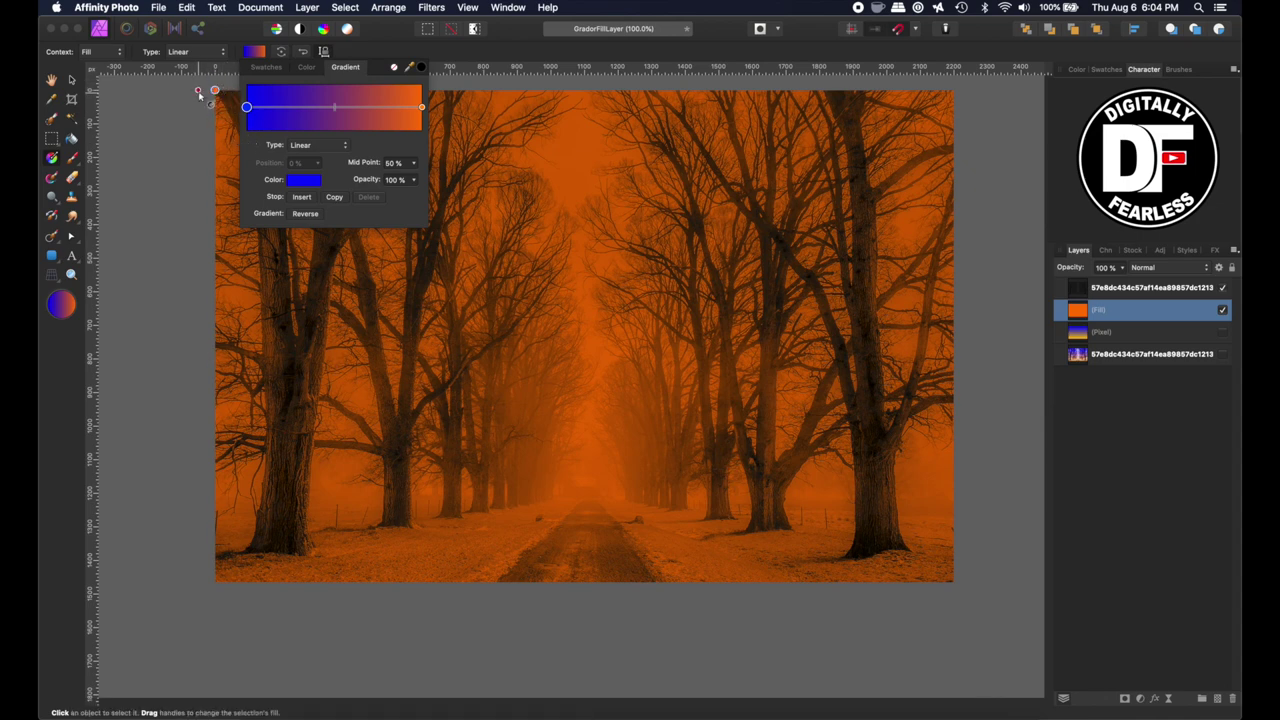
pyautogui.moveTo(215, 91); pyautogui.dragTo(737, 160)
pyautogui.click(215, 90)
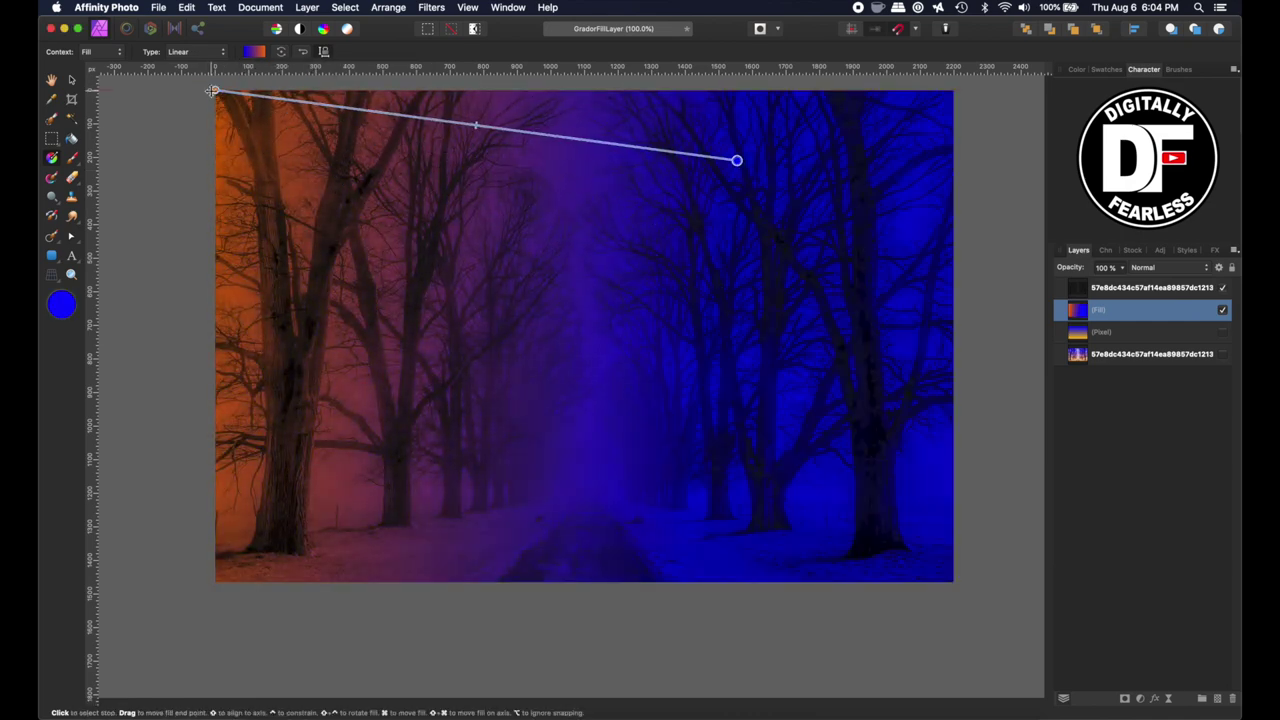
# Drag the gradient handles vertically, blue at top and orange near the bottom, adjusting the midpoint
pyautogui.moveTo(215, 90); pyautogui.dragTo(579, 622)
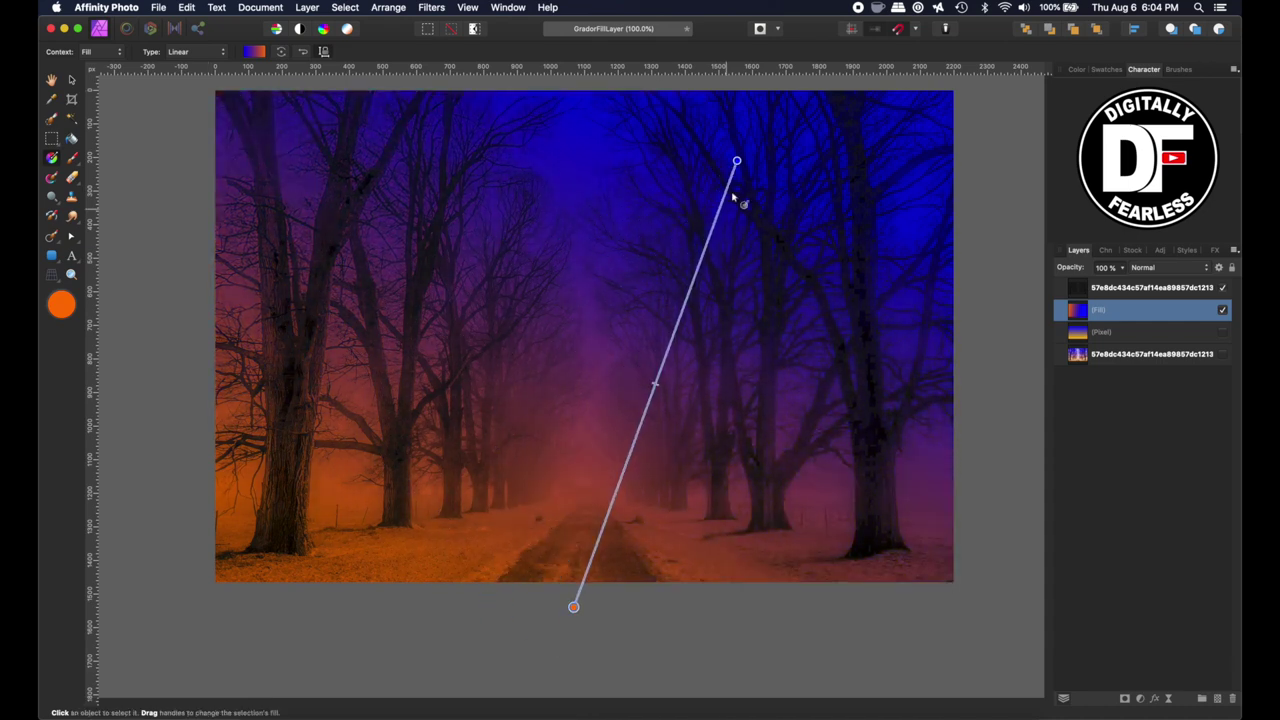
pyautogui.moveTo(738, 163); pyautogui.dragTo(571, 98)
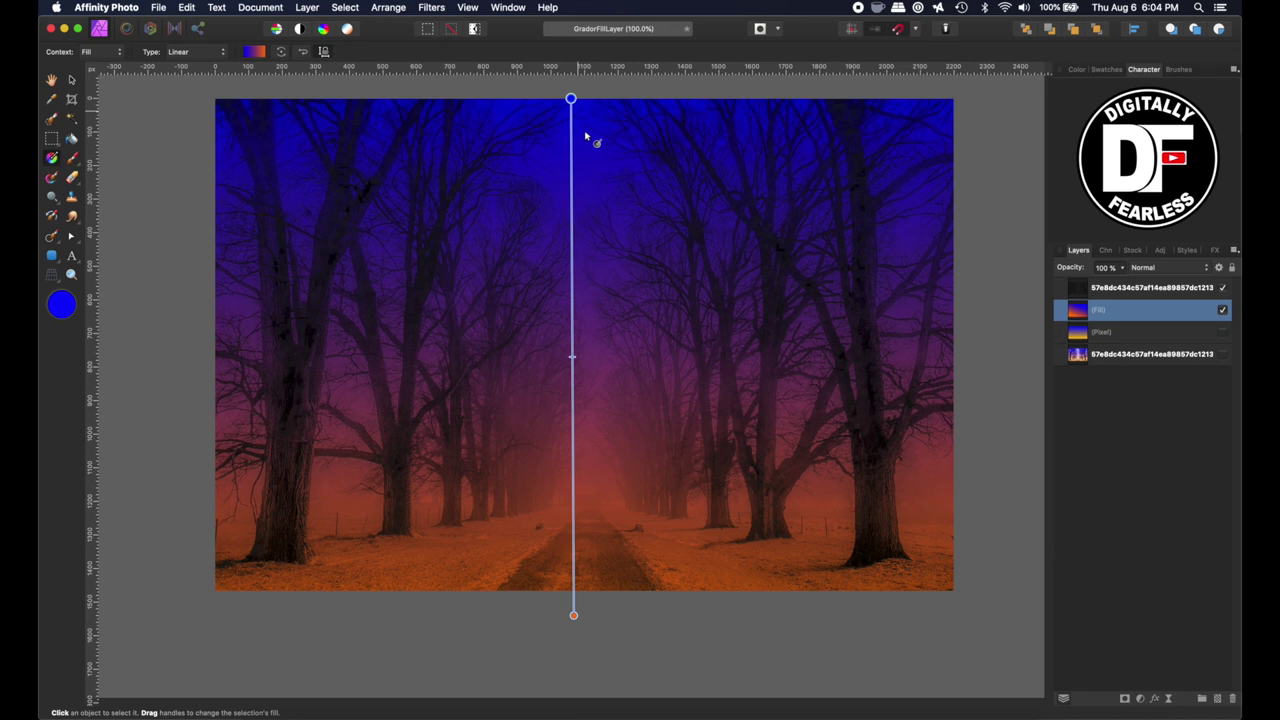
pyautogui.press('super+minus')
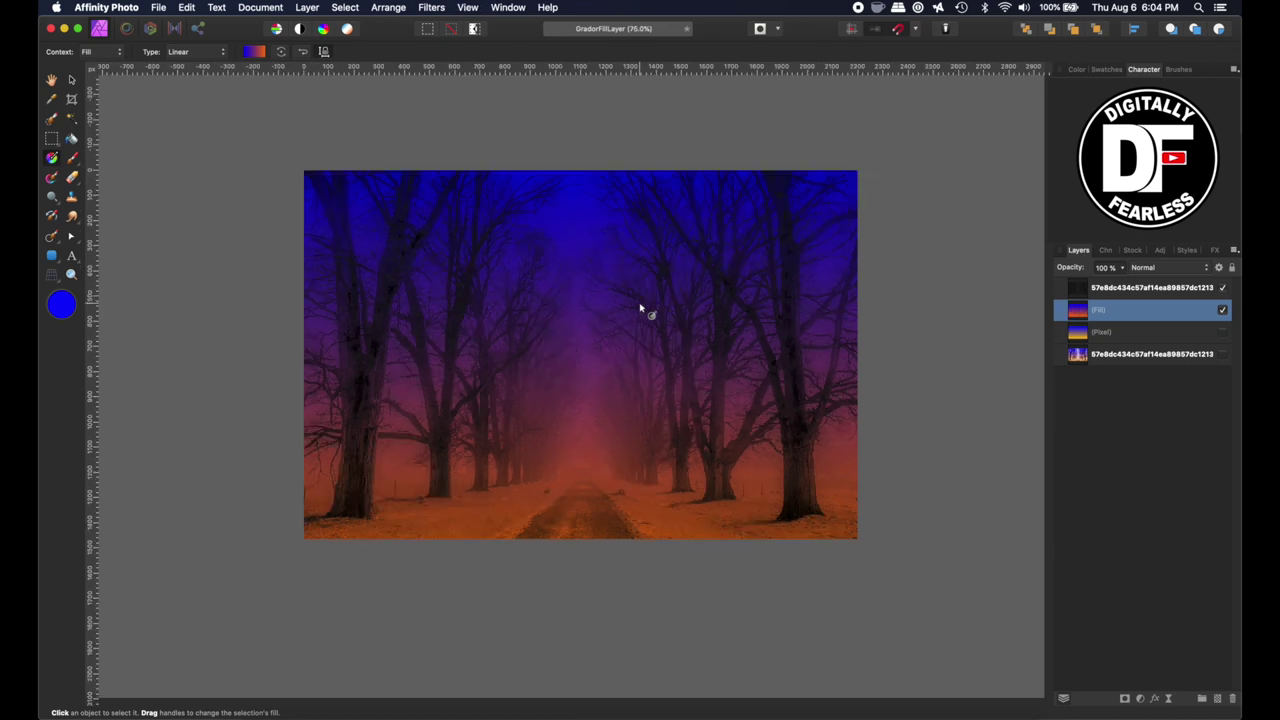
pyautogui.moveTo(574, 558); pyautogui.dragTo(574, 660)
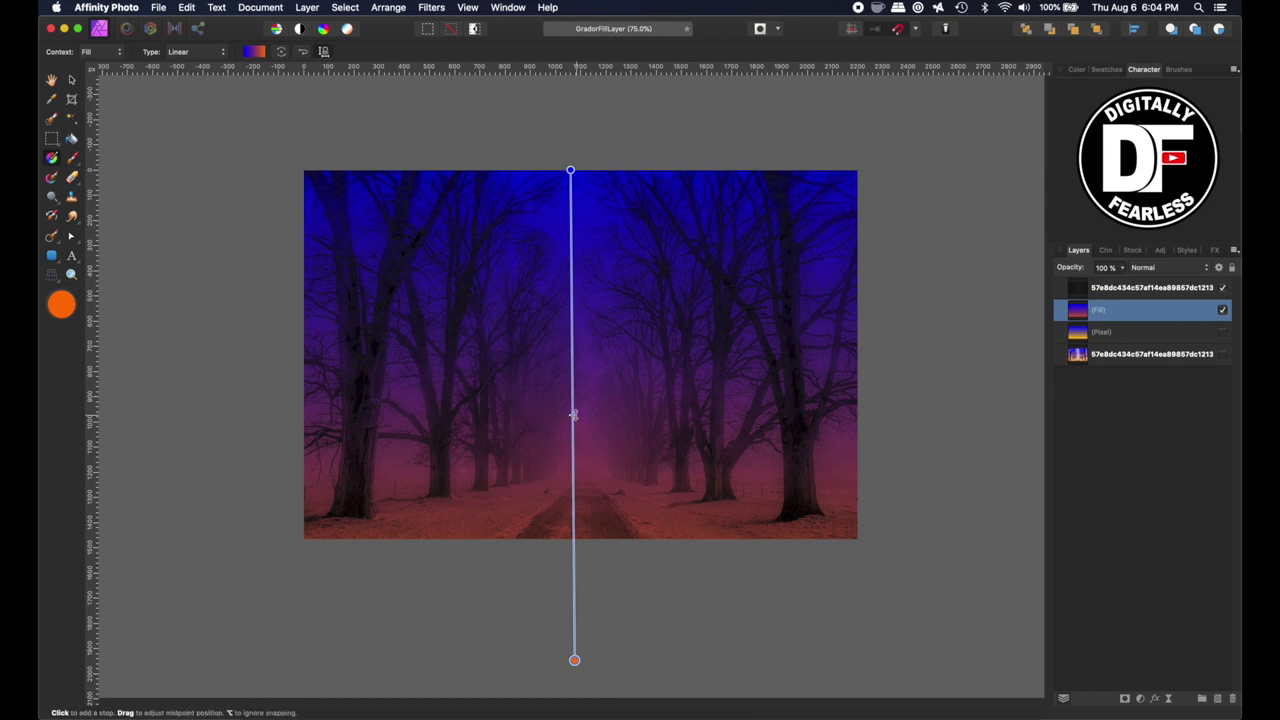
pyautogui.moveTo(571, 418)
pyautogui.mouseDown()
pyautogui.moveTo(573, 480)
pyautogui.moveTo(573, 426)
pyautogui.moveTo(573, 438)
pyautogui.mouseUp()
pyautogui.moveTo(574, 660); pyautogui.dragTo(573, 546)
pyautogui.moveTo(573, 377)
pyautogui.mouseDown()
pyautogui.moveTo(576, 436)
pyautogui.moveTo(583, 377)
pyautogui.mouseUp()
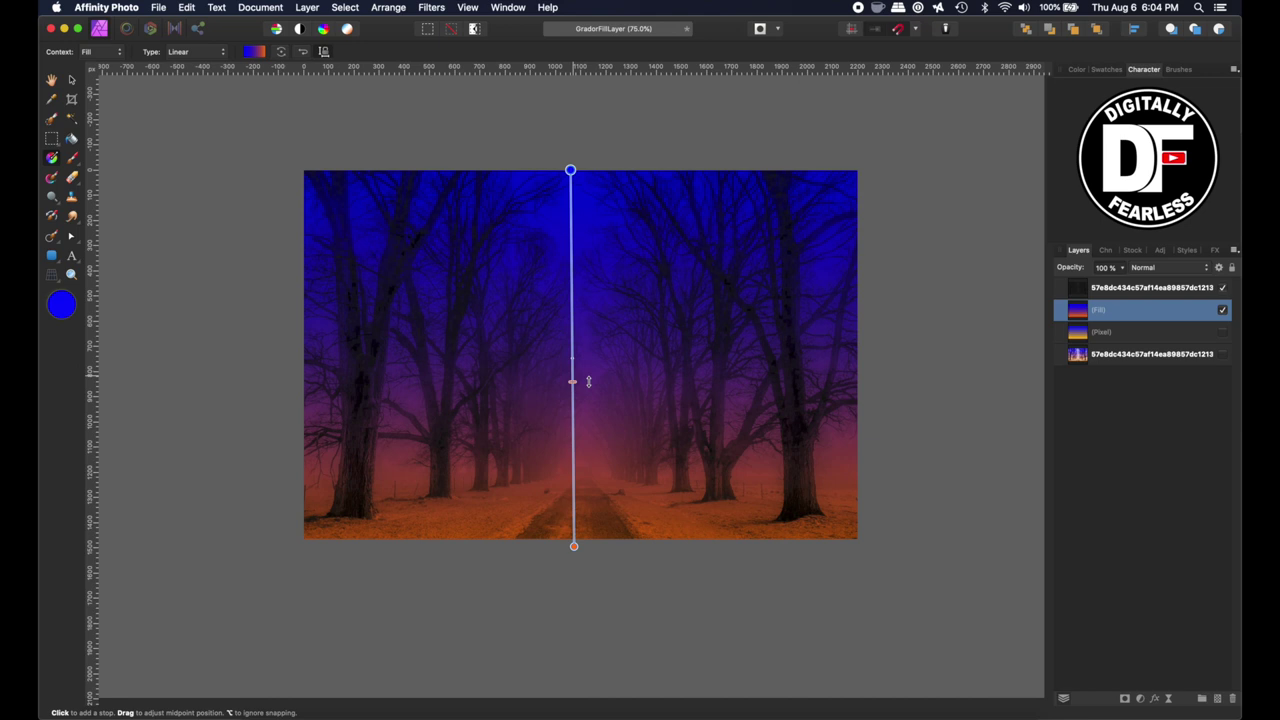
pyautogui.moveTo(571, 546); pyautogui.dragTo(569, 575)
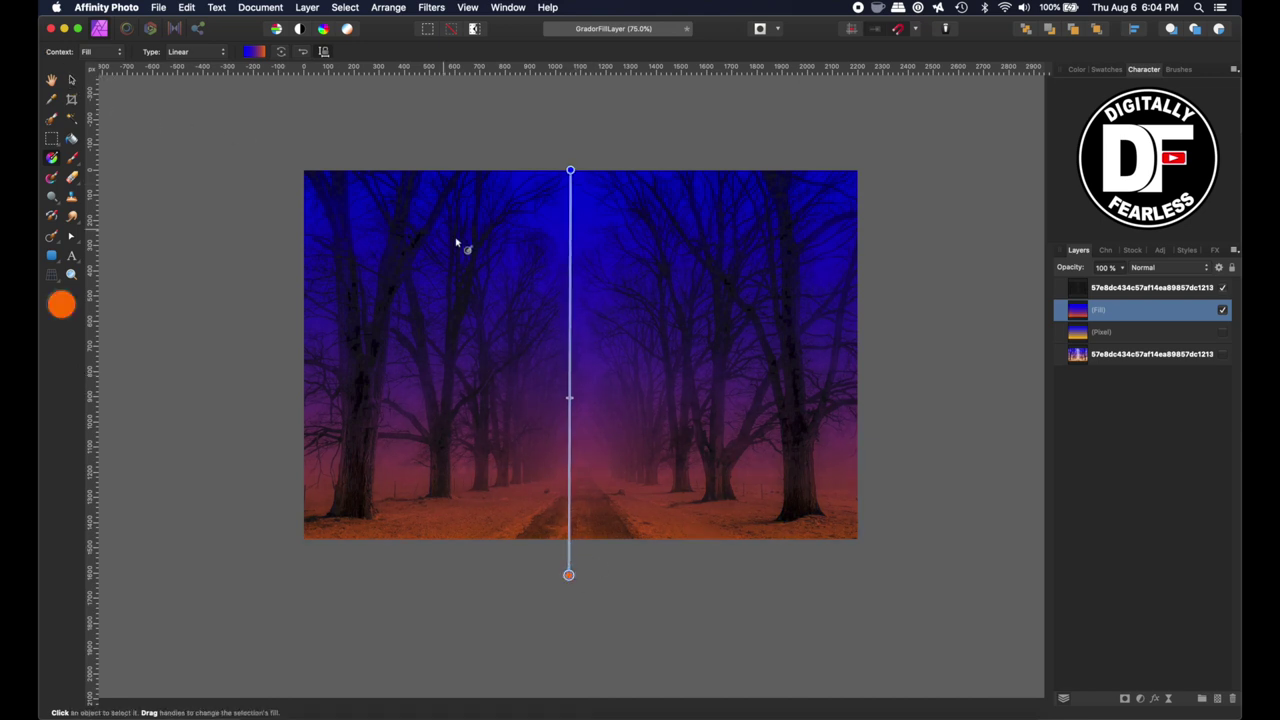
pyautogui.click(71, 81)
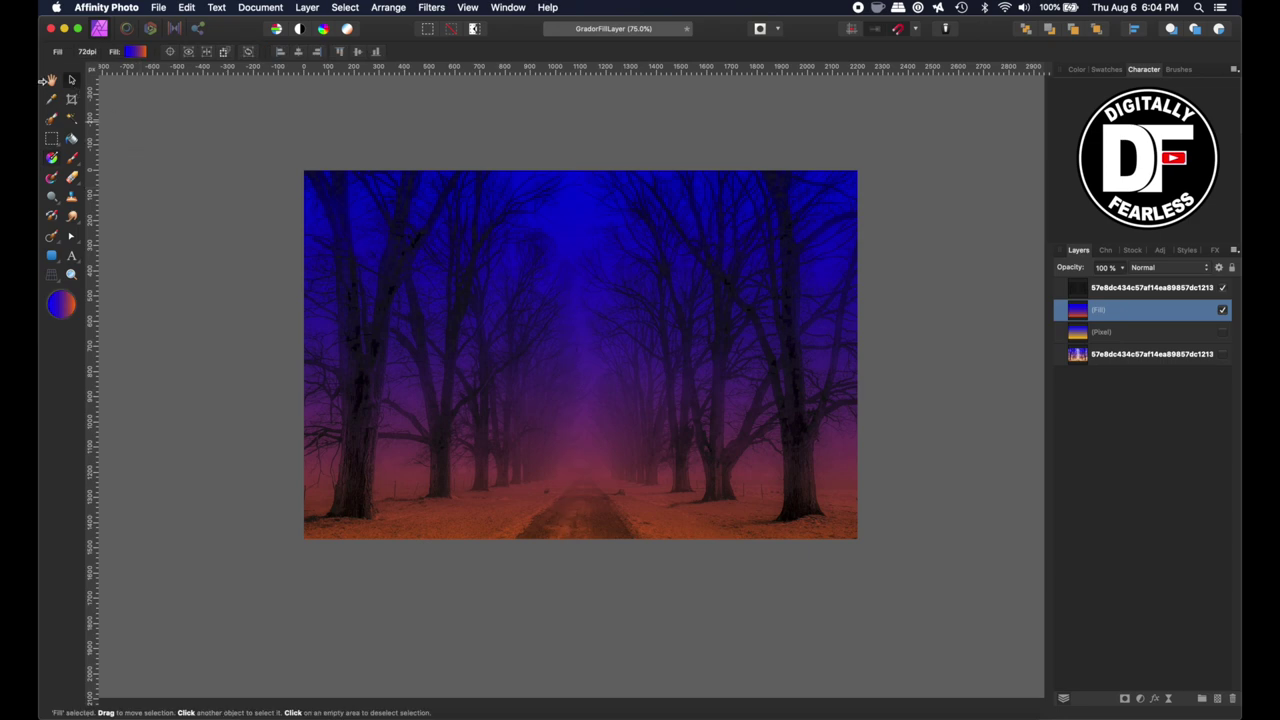
pyautogui.click(1138, 400)
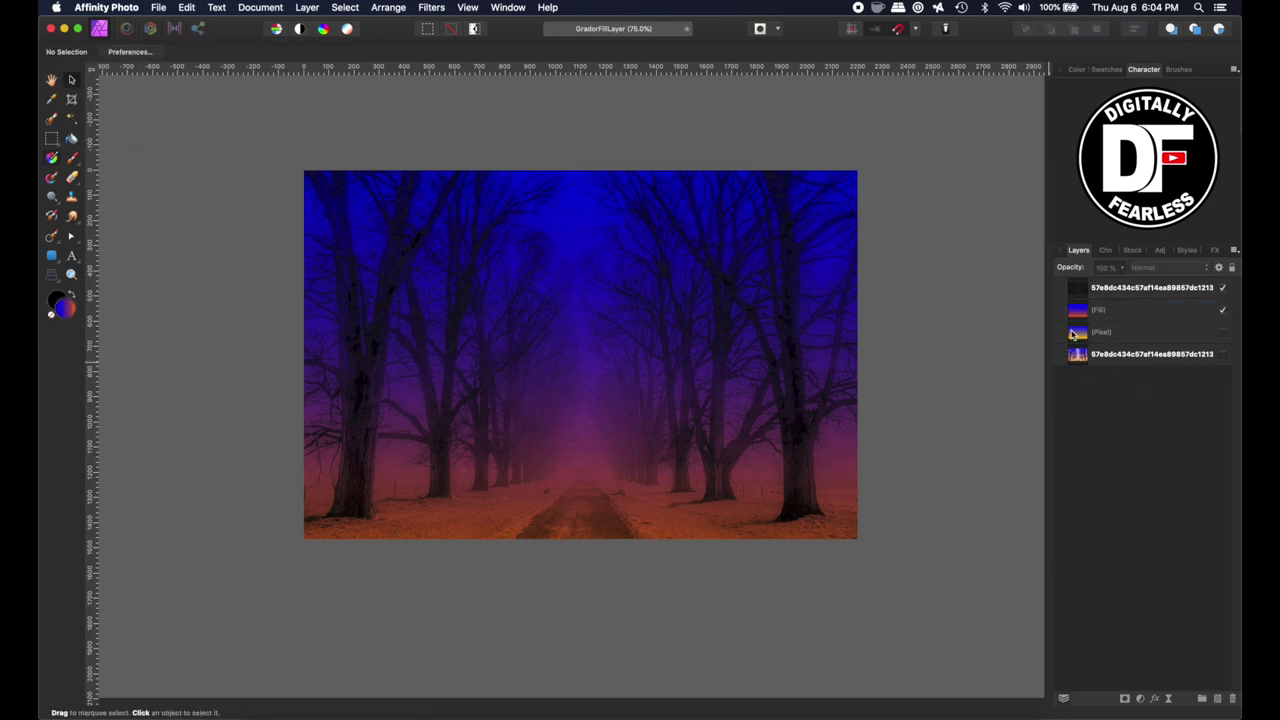
pyautogui.click(1222, 310)
pyautogui.click(1223, 333)
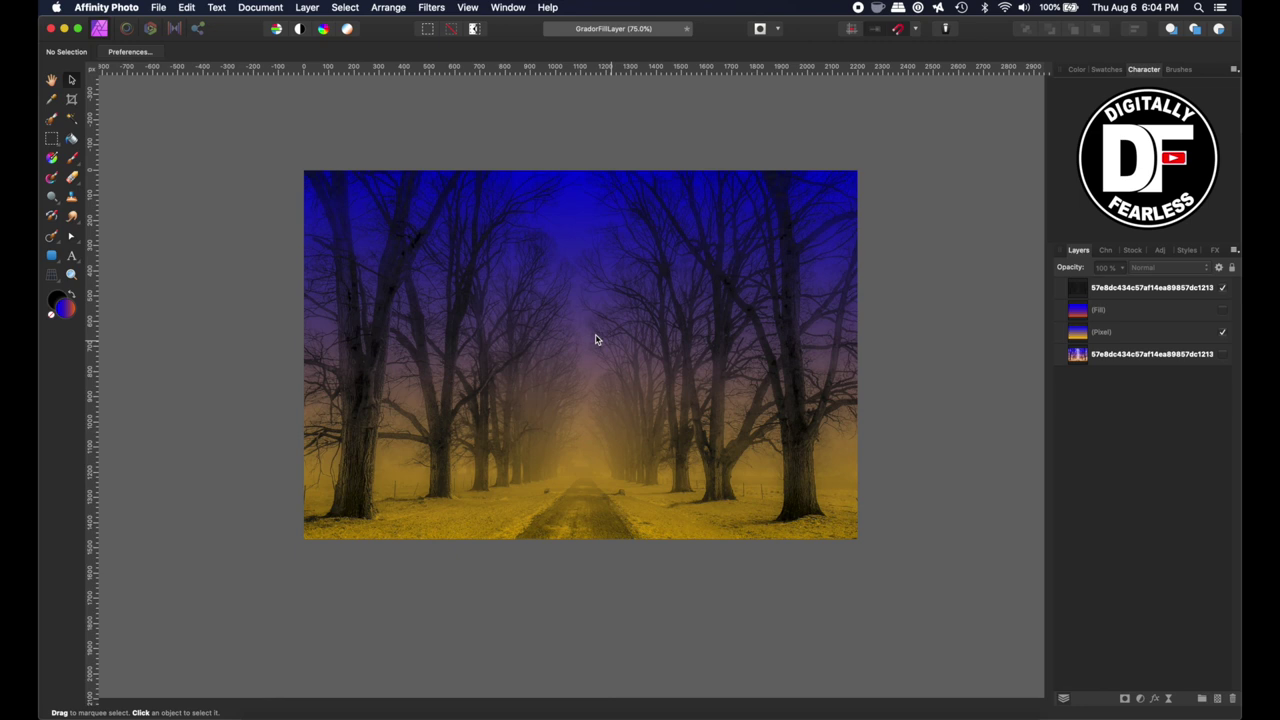
pyautogui.click(1222, 310)
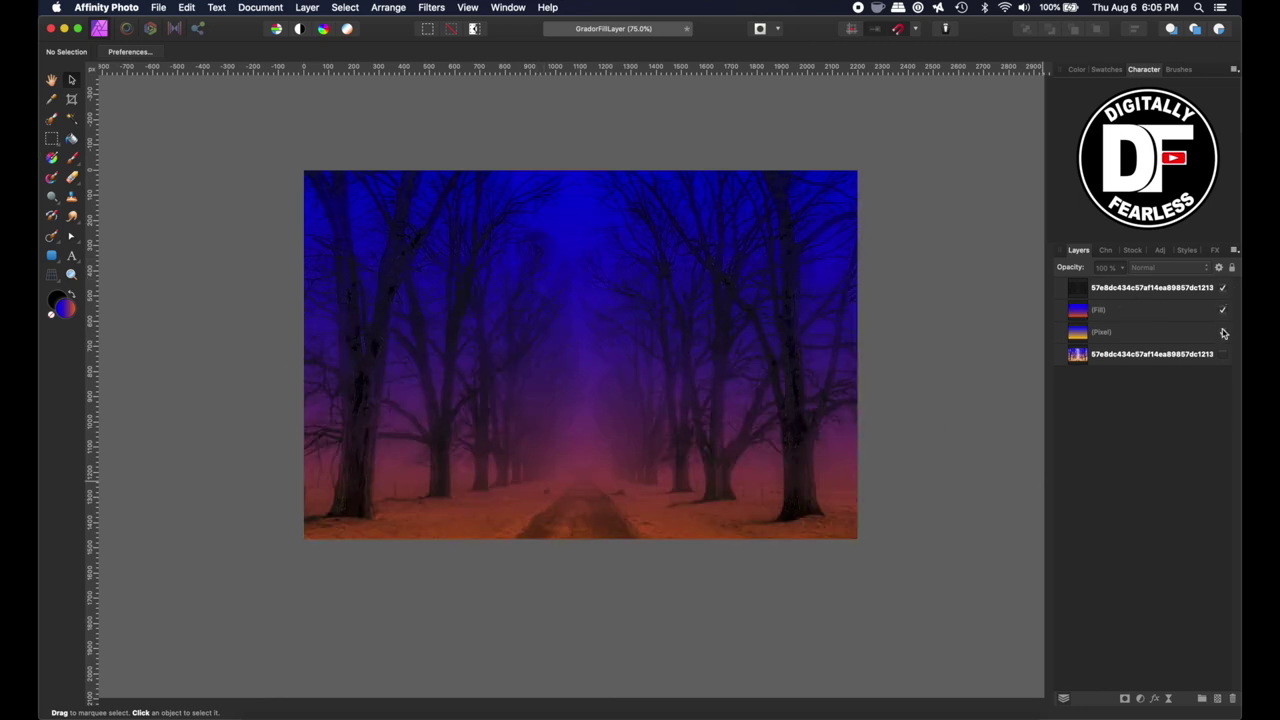
# Nudge the fill gradient's midpoint and shift its orange bottom stop to golden (H 38, S 100, L 50)
pyautogui.click(1083, 312)
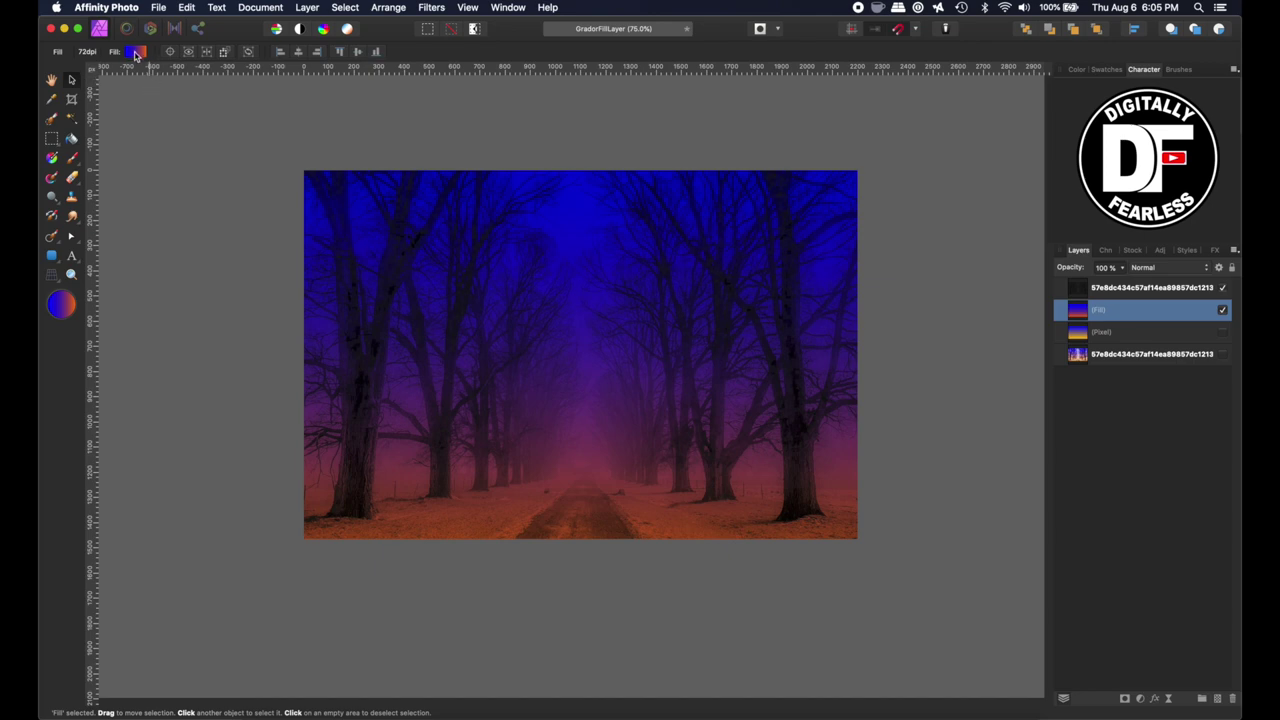
pyautogui.click(137, 52)
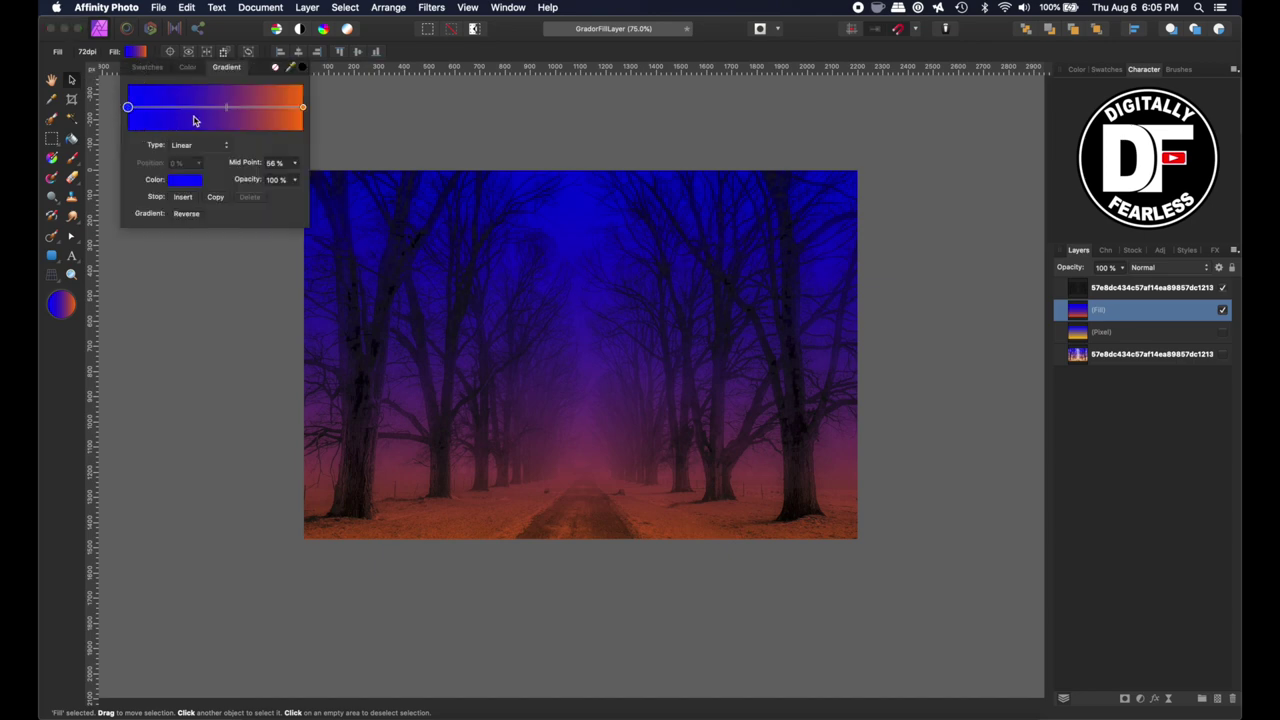
pyautogui.moveTo(228, 111)
pyautogui.mouseDown()
pyautogui.moveTo(268, 106)
pyautogui.moveTo(183, 114)
pyautogui.moveTo(230, 110)
pyautogui.mouseUp()
pyautogui.click(305, 109)
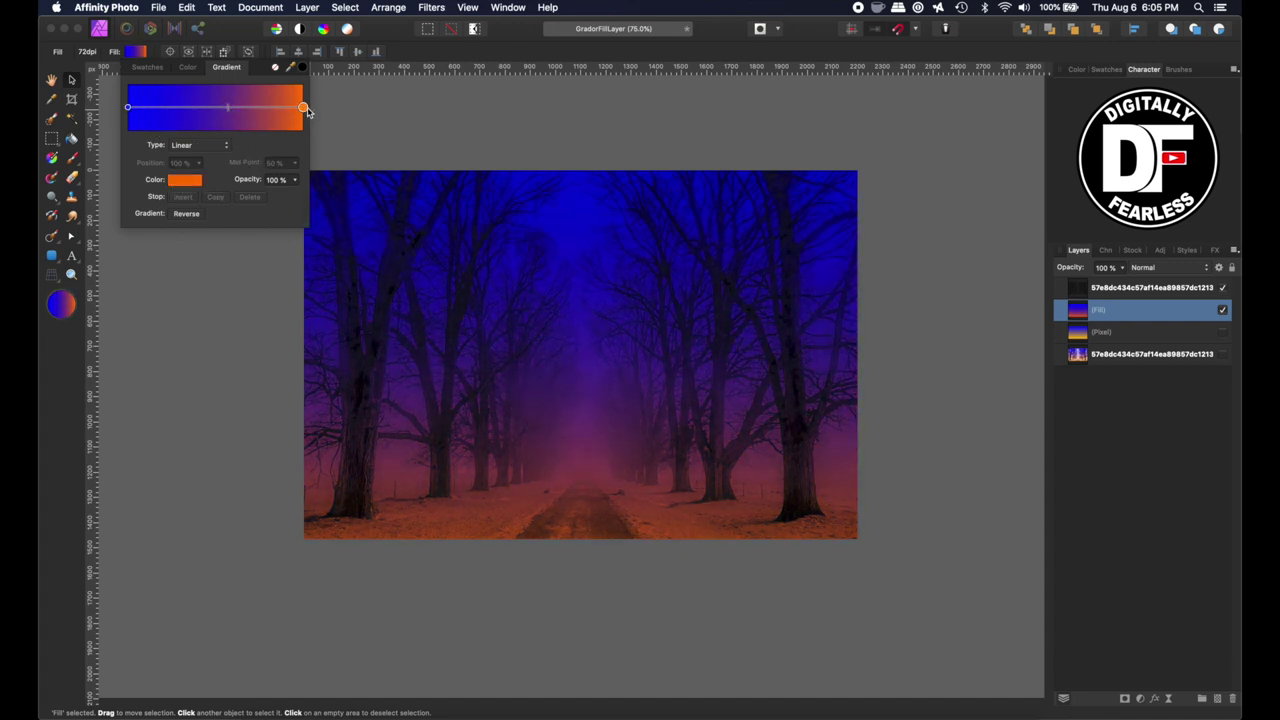
pyautogui.click(194, 183)
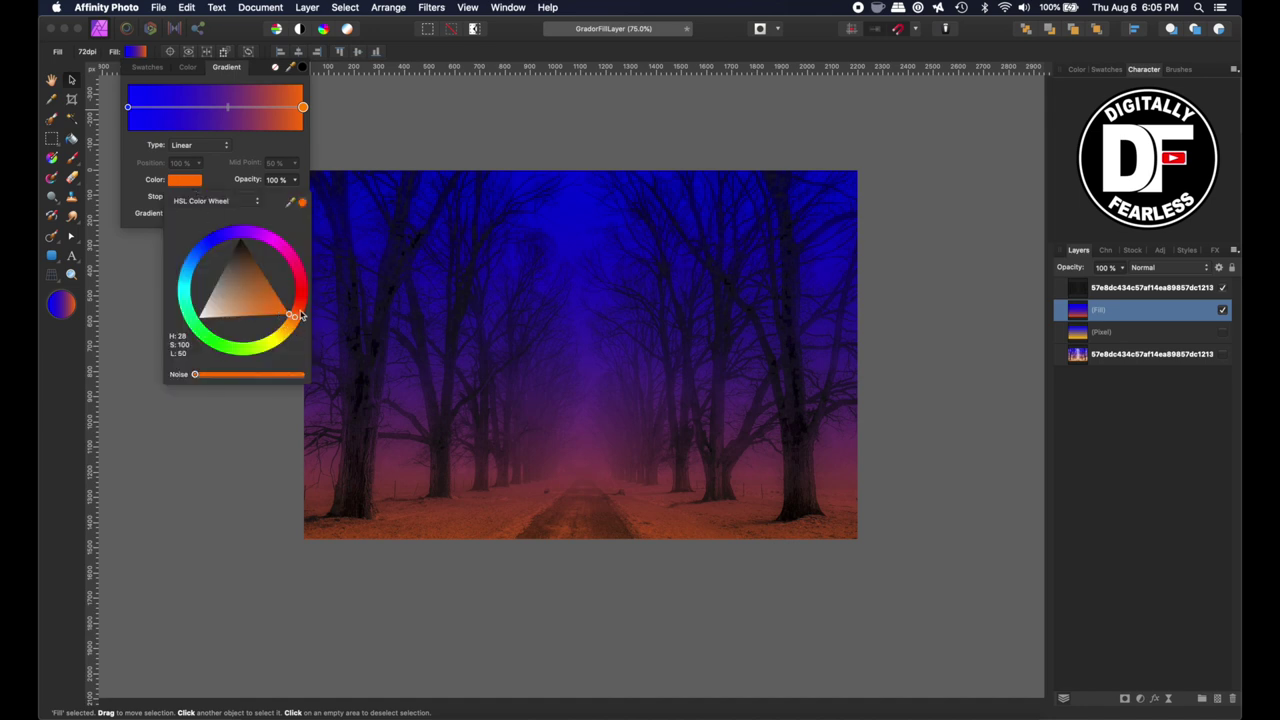
pyautogui.moveTo(296, 318); pyautogui.dragTo(289, 331)
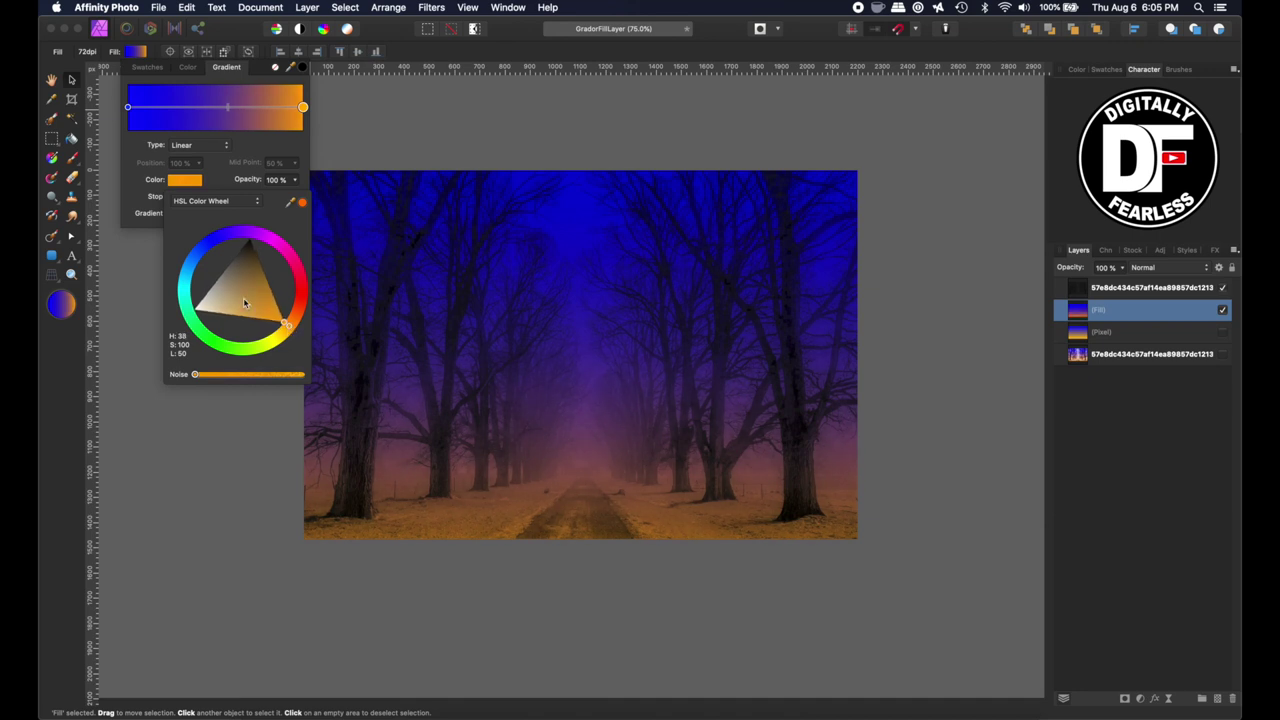
pyautogui.click(50, 78)
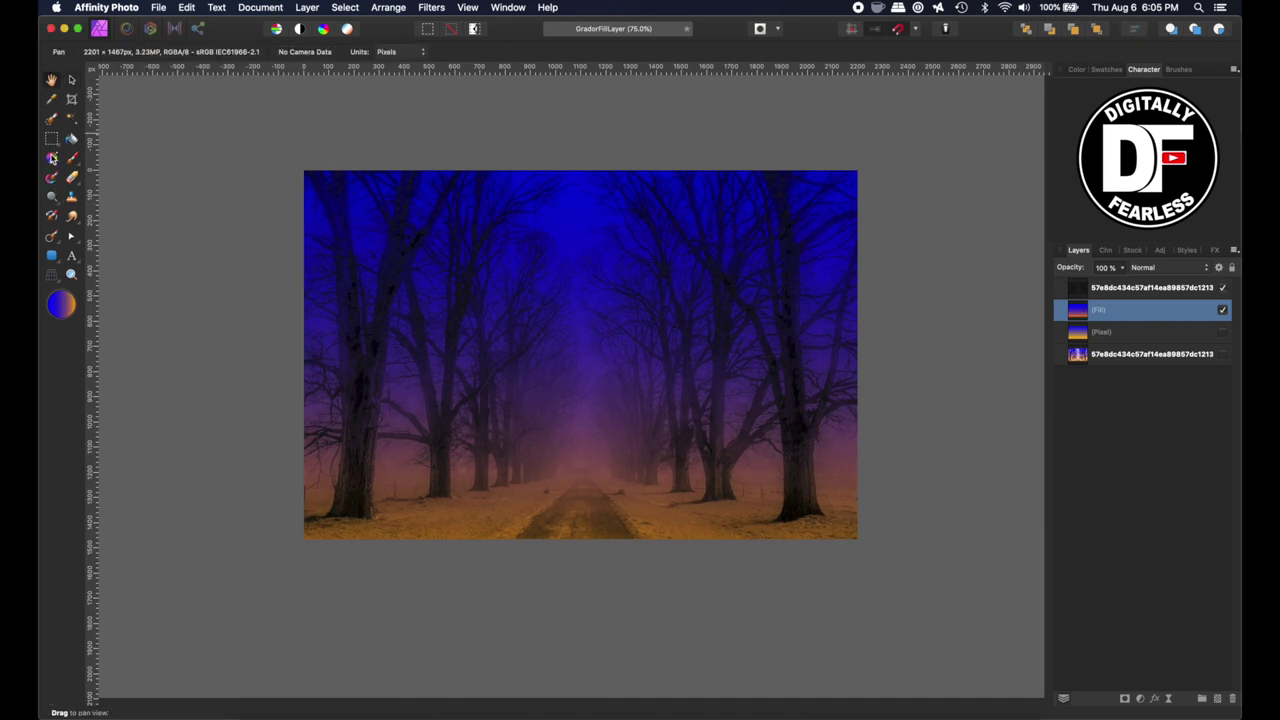
# Lighten the fill gradient's top stop to royal blue (H 231, #0026FF)
pyautogui.click(53, 158)
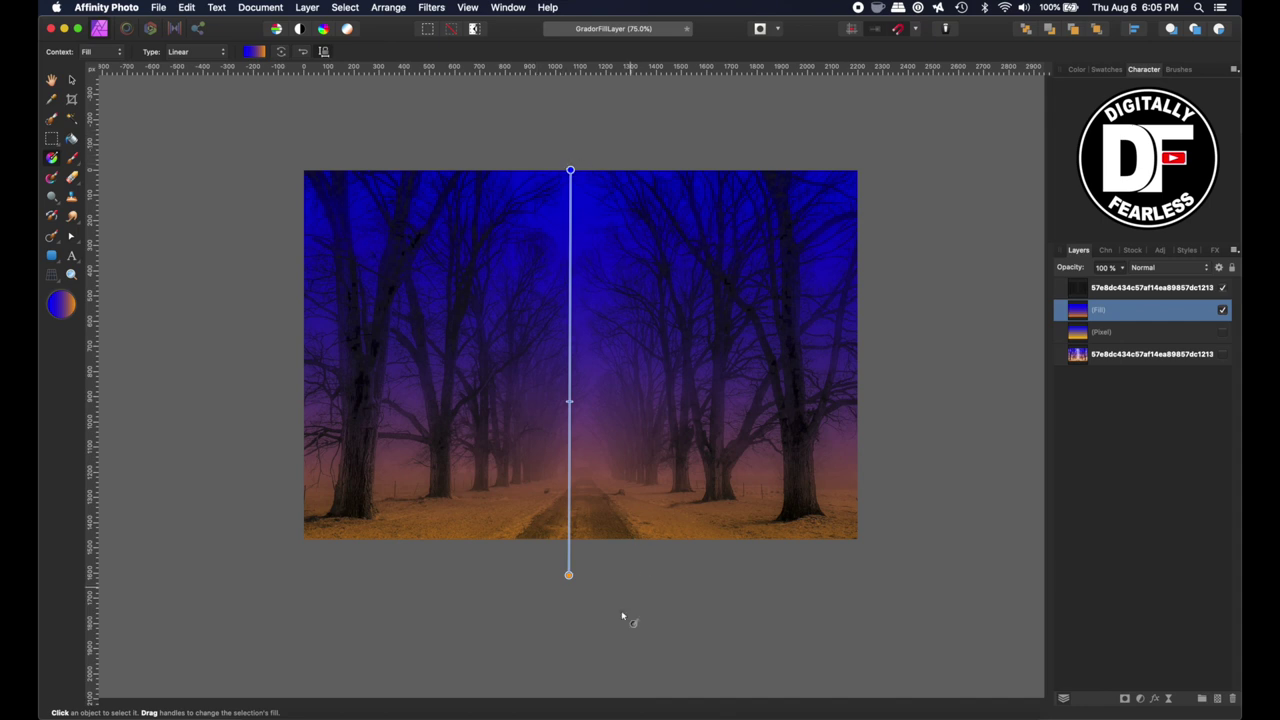
pyautogui.click(569, 402)
pyautogui.click(61, 305)
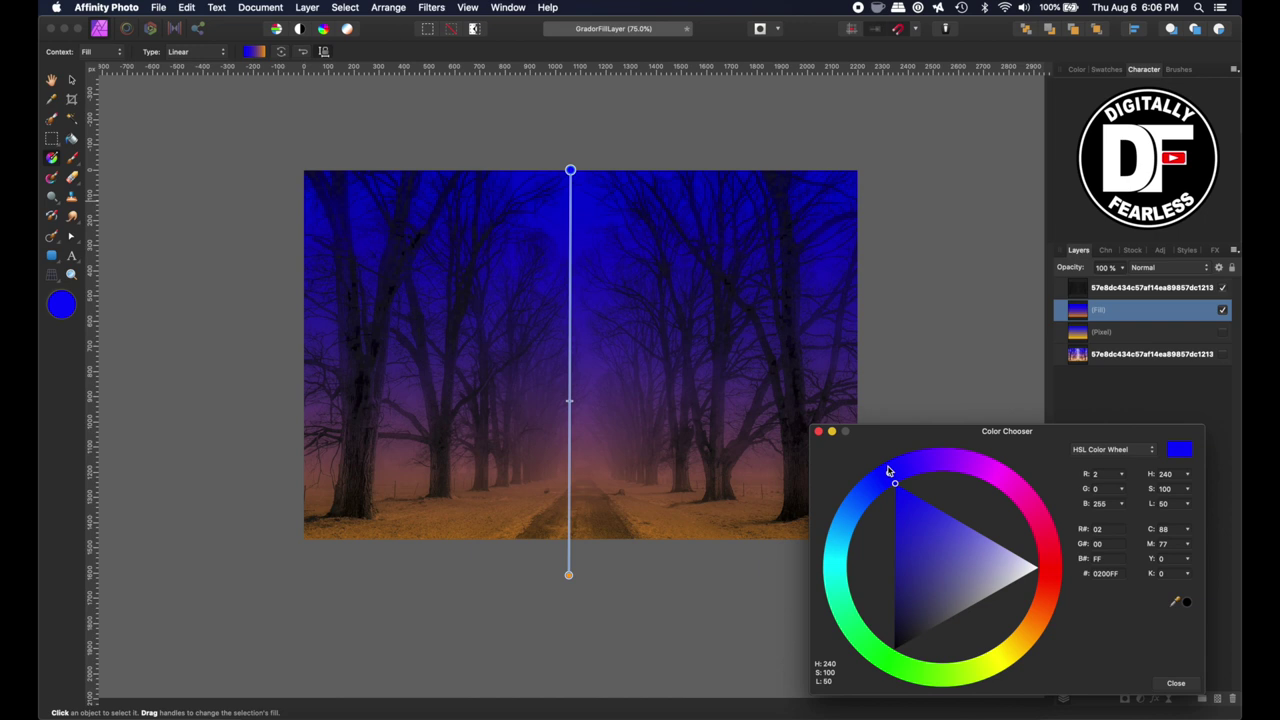
pyautogui.moveTo(892, 478); pyautogui.dragTo(876, 486)
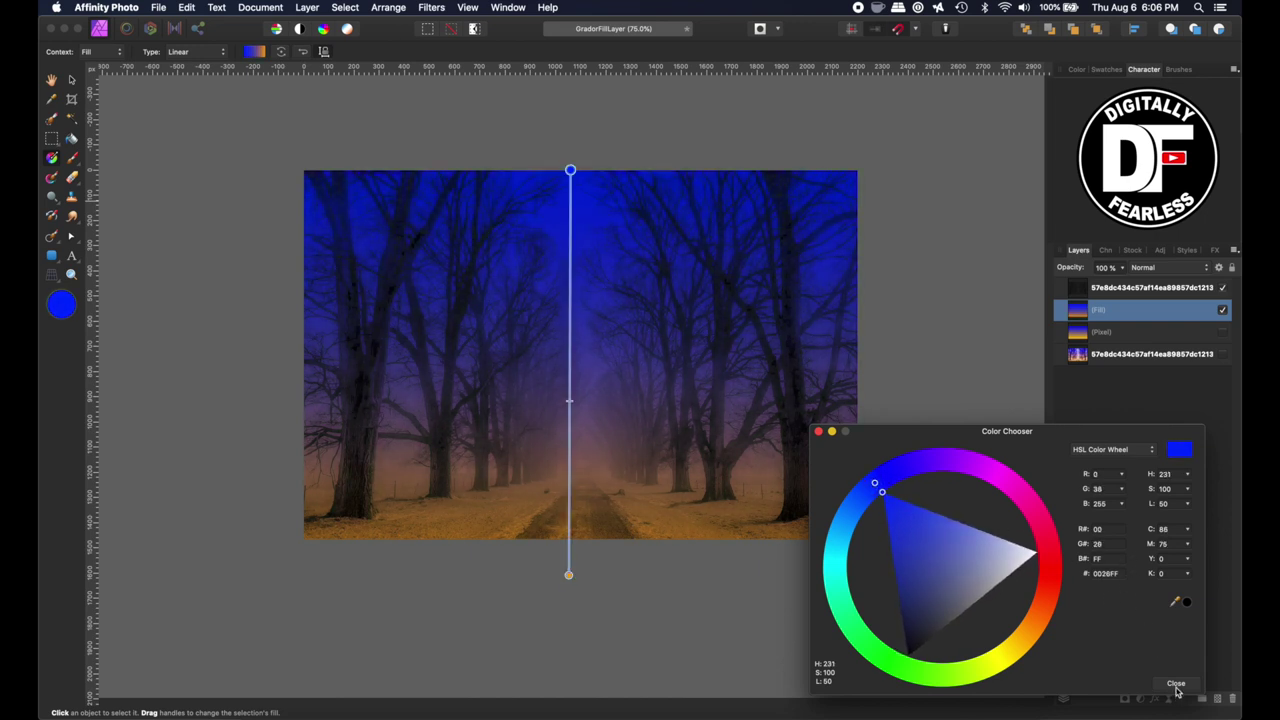
pyautogui.click(1176, 686)
pyautogui.click(71, 80)
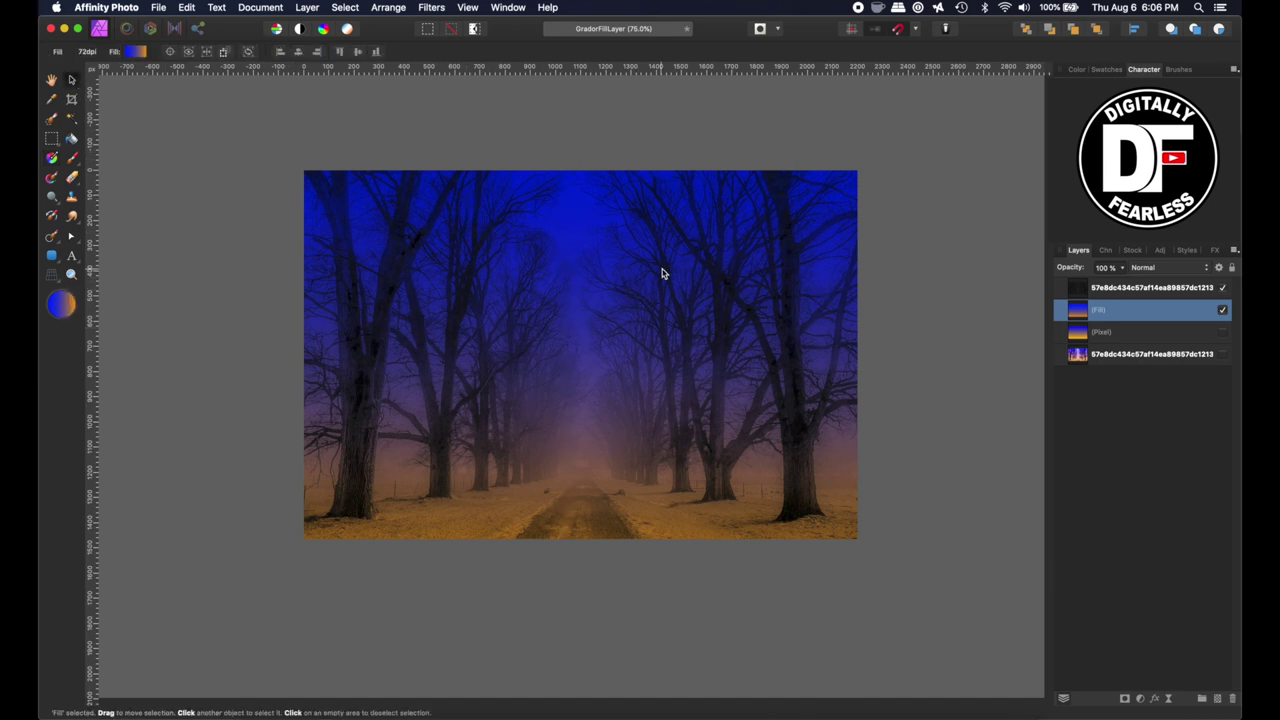
# Give the tree photo layer the Linear Light blend mode, leaving opacity at 100%
pyautogui.click(1155, 289)
pyautogui.click(1155, 270)
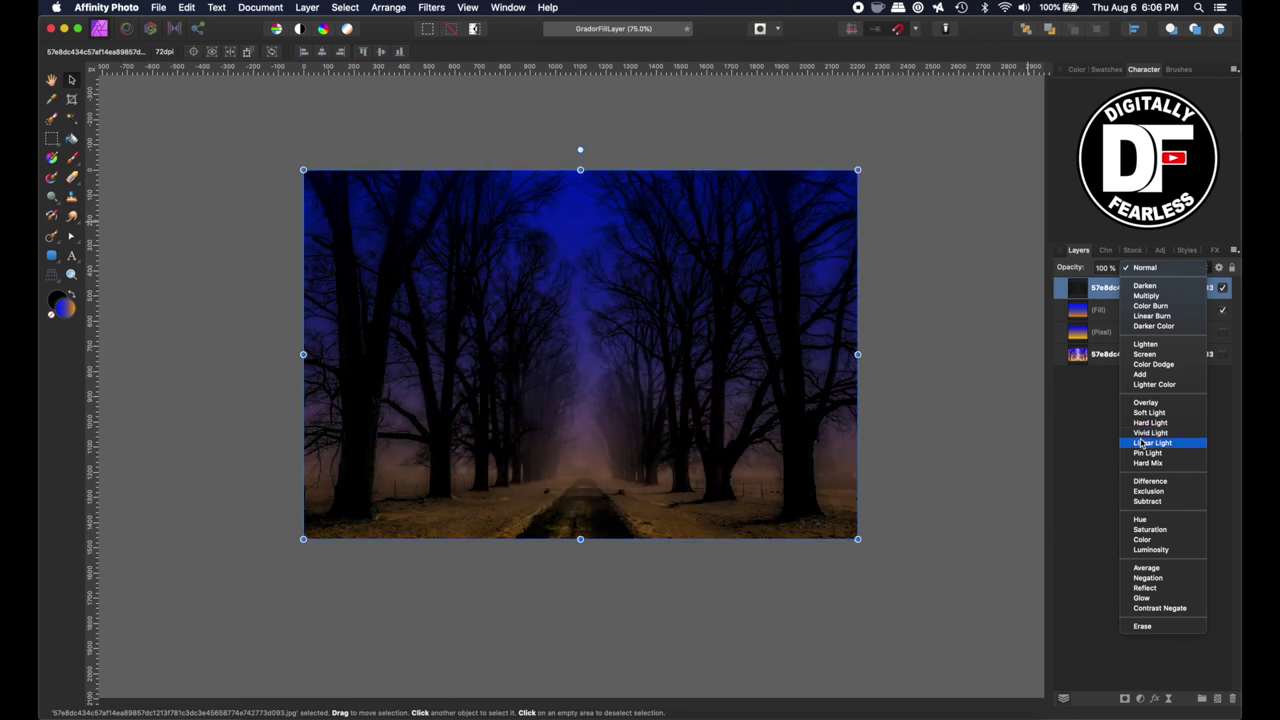
pyautogui.click(1143, 443)
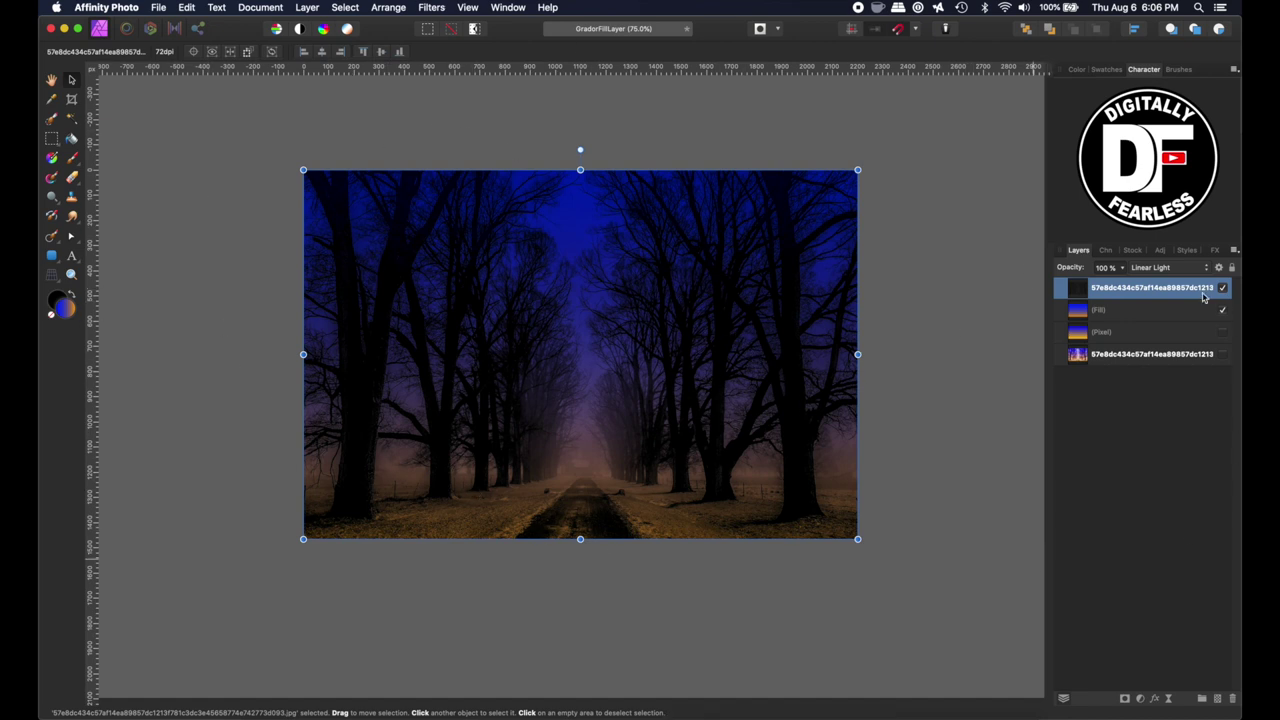
pyautogui.moveTo(1077, 267)
pyautogui.mouseDown()
pyautogui.moveTo(1045, 272)
pyautogui.moveTo(1092, 272)
pyautogui.mouseUp()
# Try the gradient fill above the photo, then return it beneath and reselect the photo layer
pyautogui.click(1147, 267)
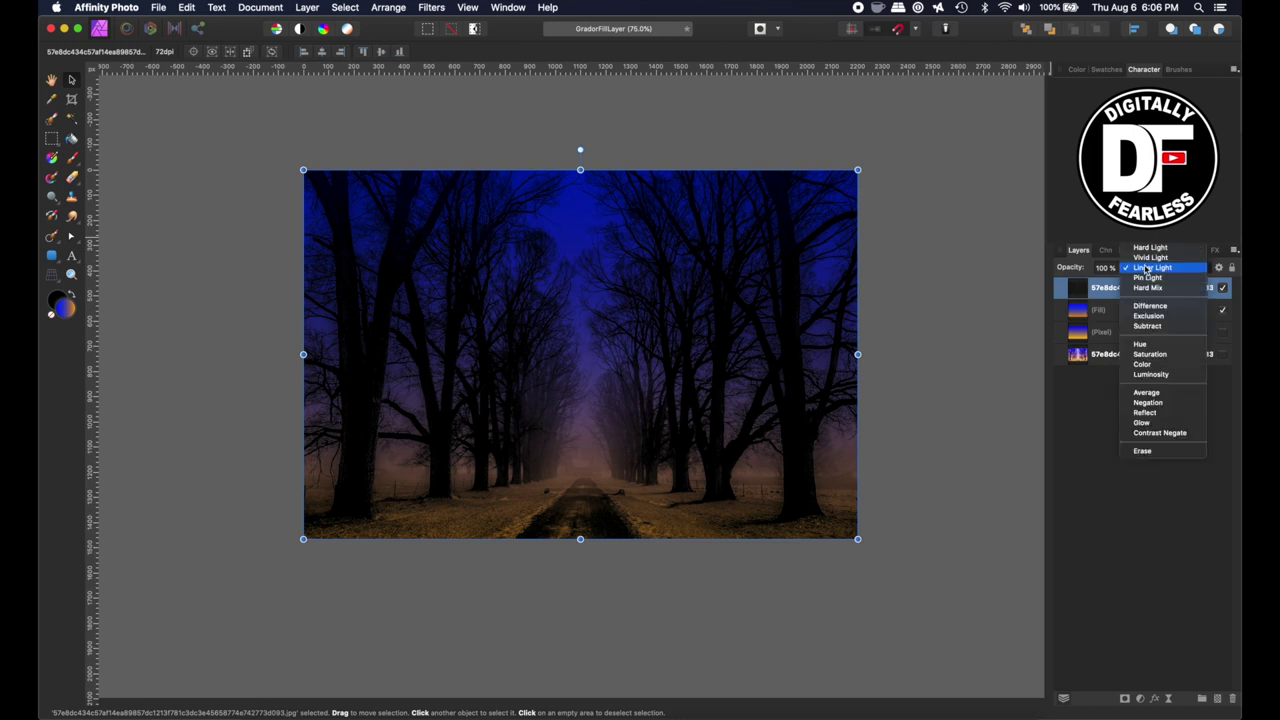
pyautogui.click(1072, 314)
pyautogui.click(1072, 316)
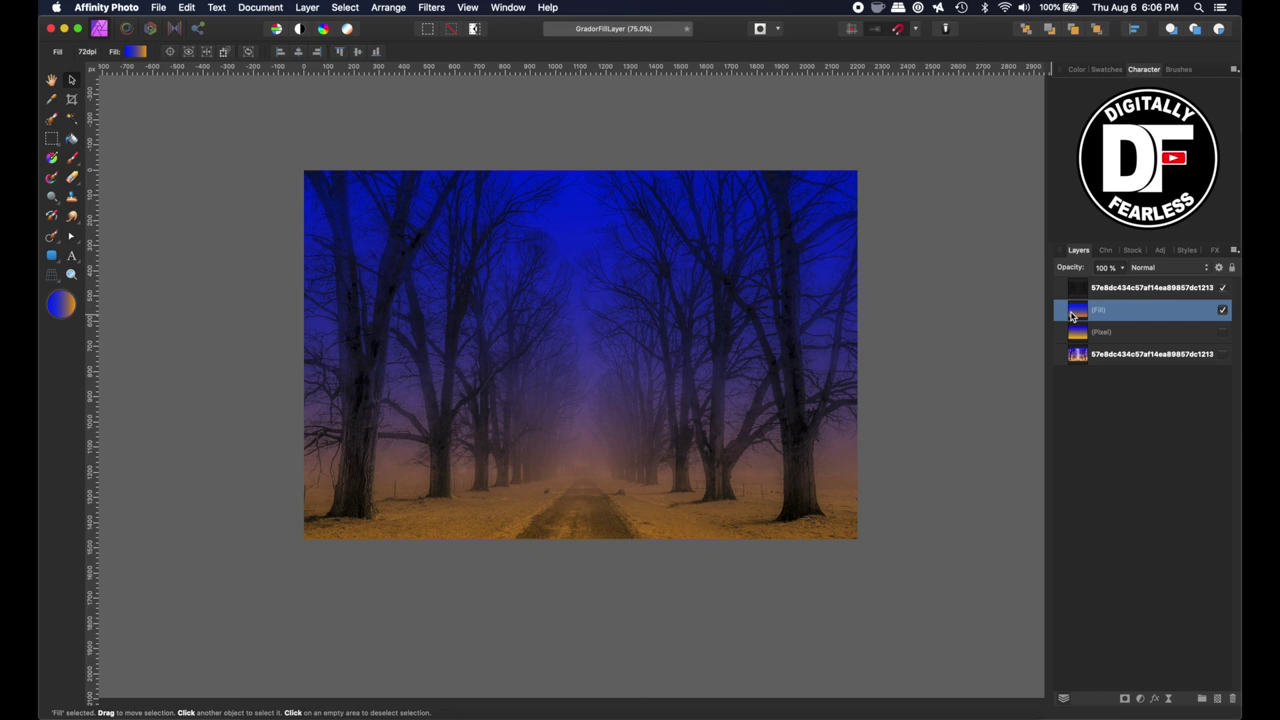
pyautogui.moveTo(1076, 316); pyautogui.dragTo(1067, 284)
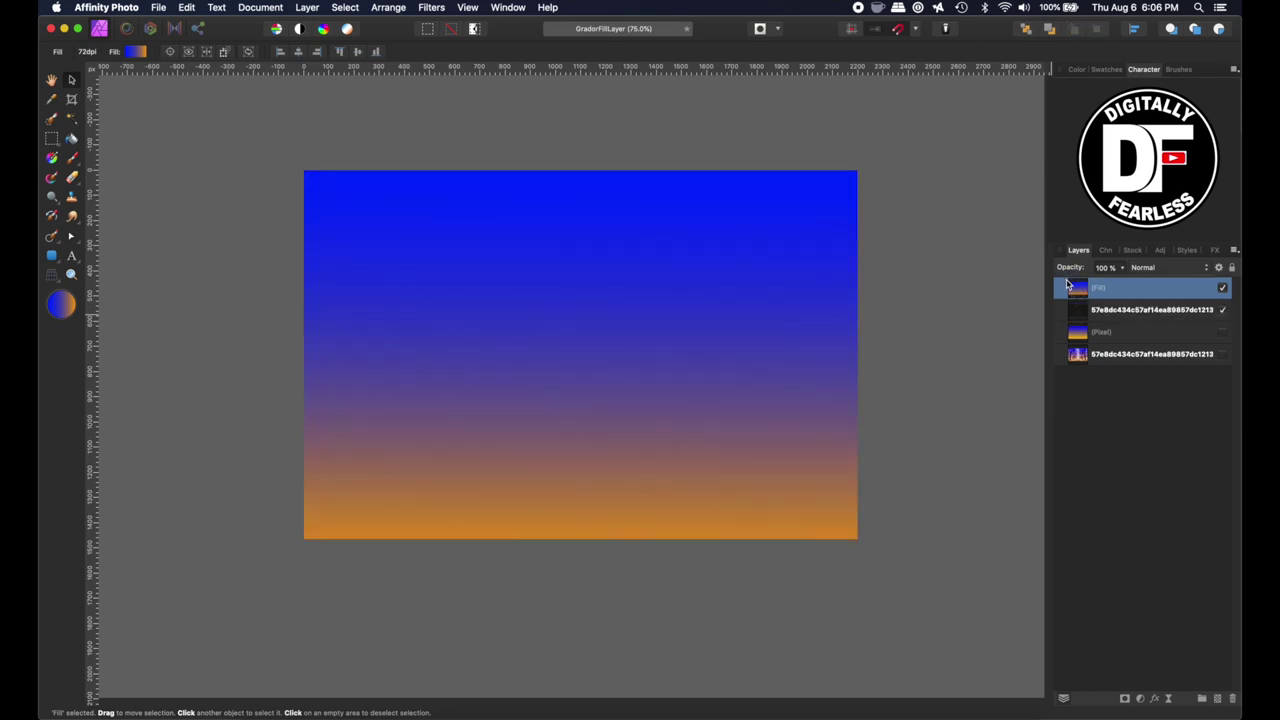
pyautogui.click(1150, 267)
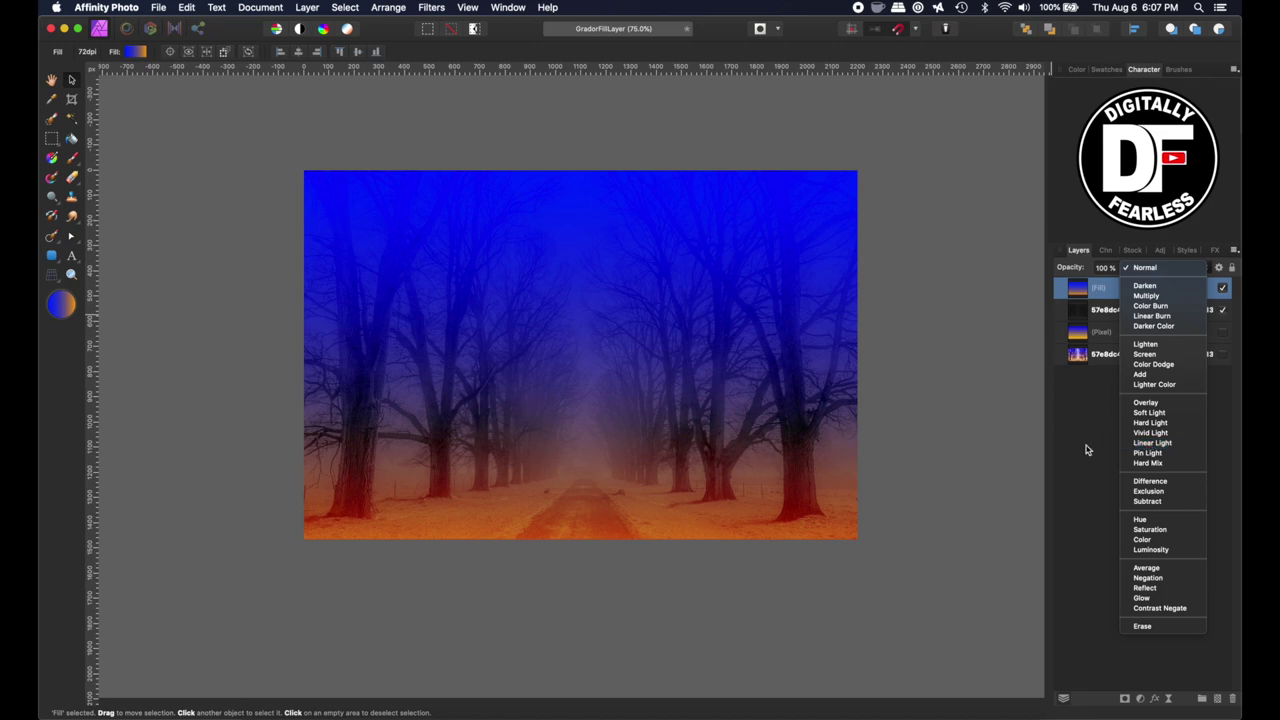
pyautogui.click(1088, 449)
pyautogui.press('super+bracketleft')
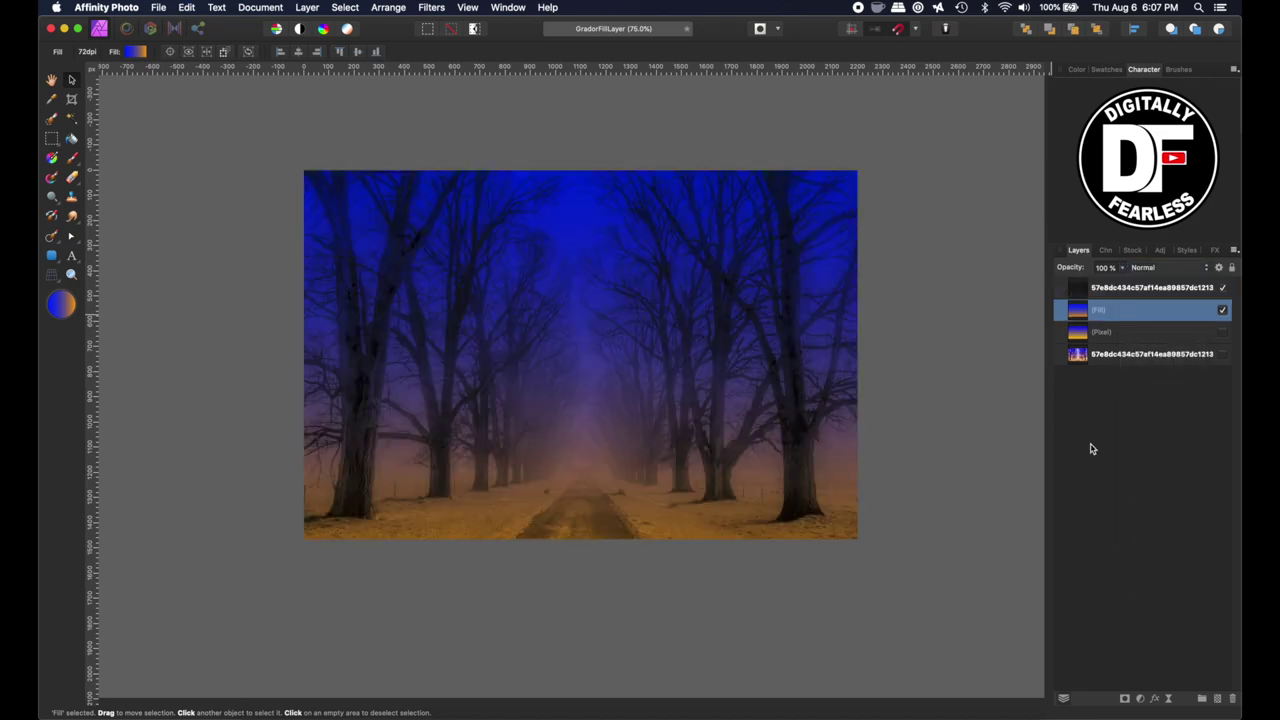
pyautogui.keyDown('alt'); pyautogui.click(1077, 289); pyautogui.keyUp('alt')
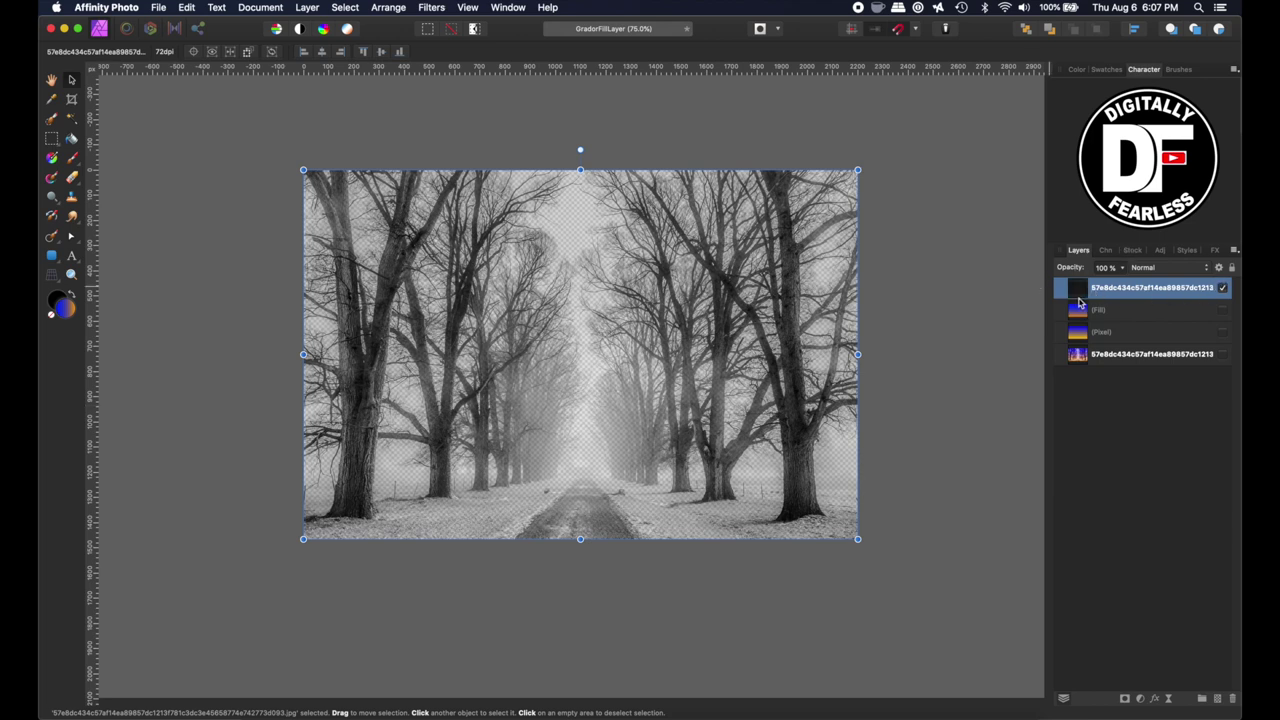
# Run Filters > Colors > Erase White Paper on the photo, then unhide the Fill layer
pyautogui.click(308, 8)
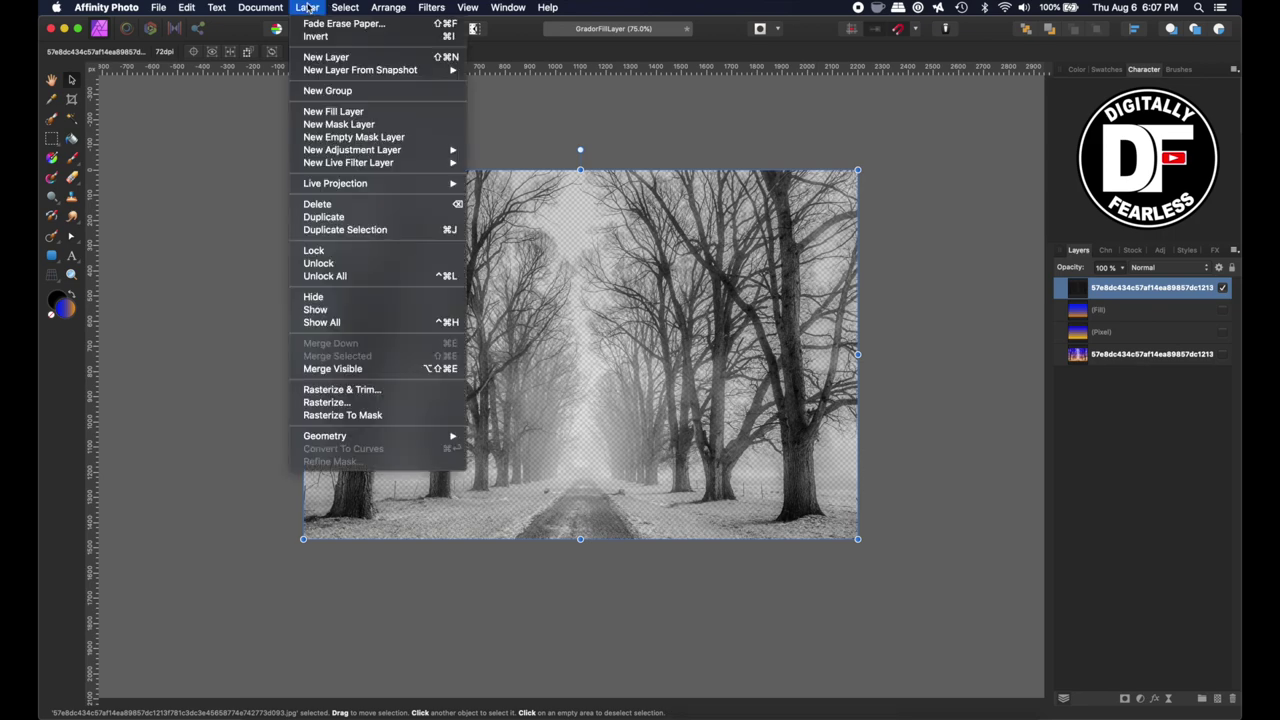
pyautogui.moveTo(431, 8)
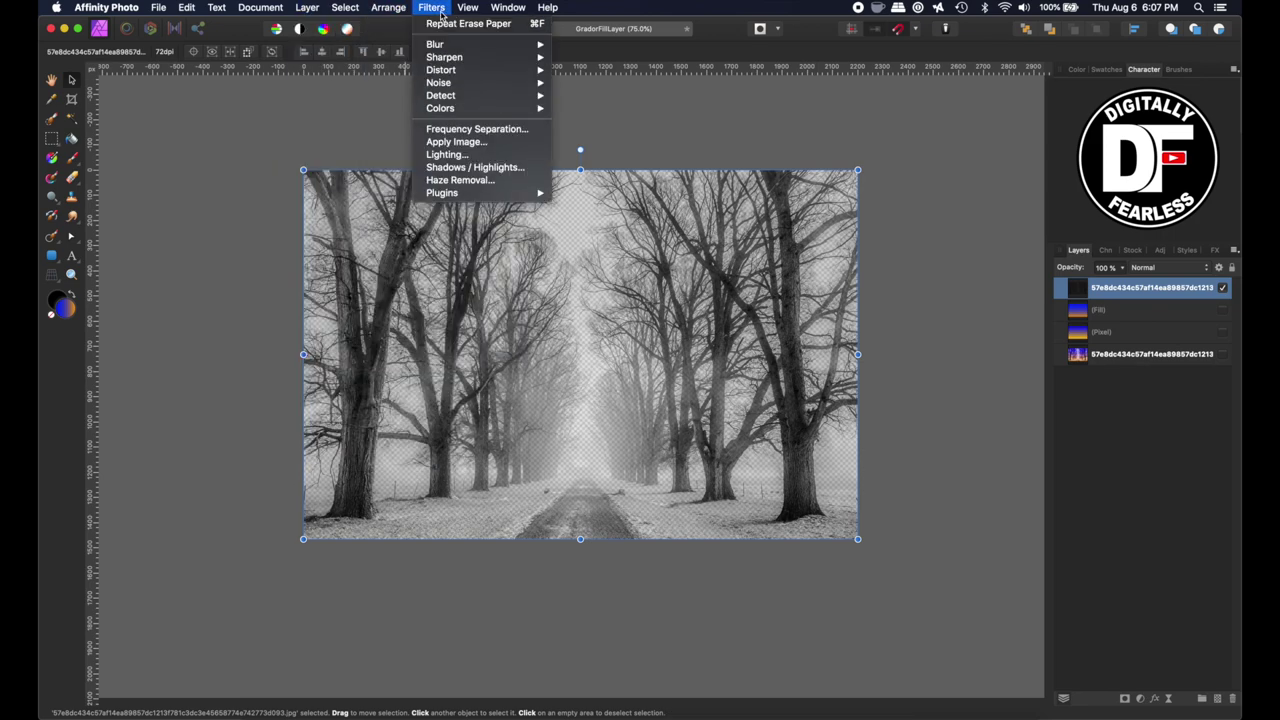
pyautogui.moveTo(441, 110)
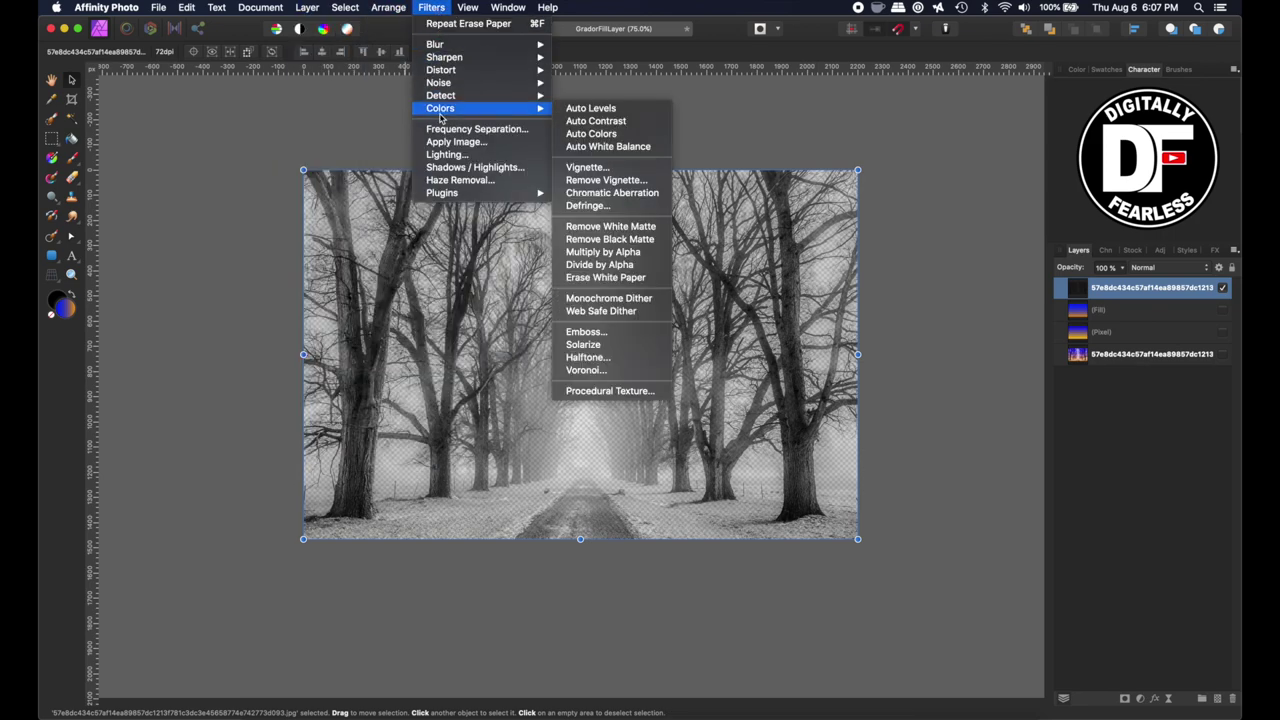
pyautogui.click(634, 279)
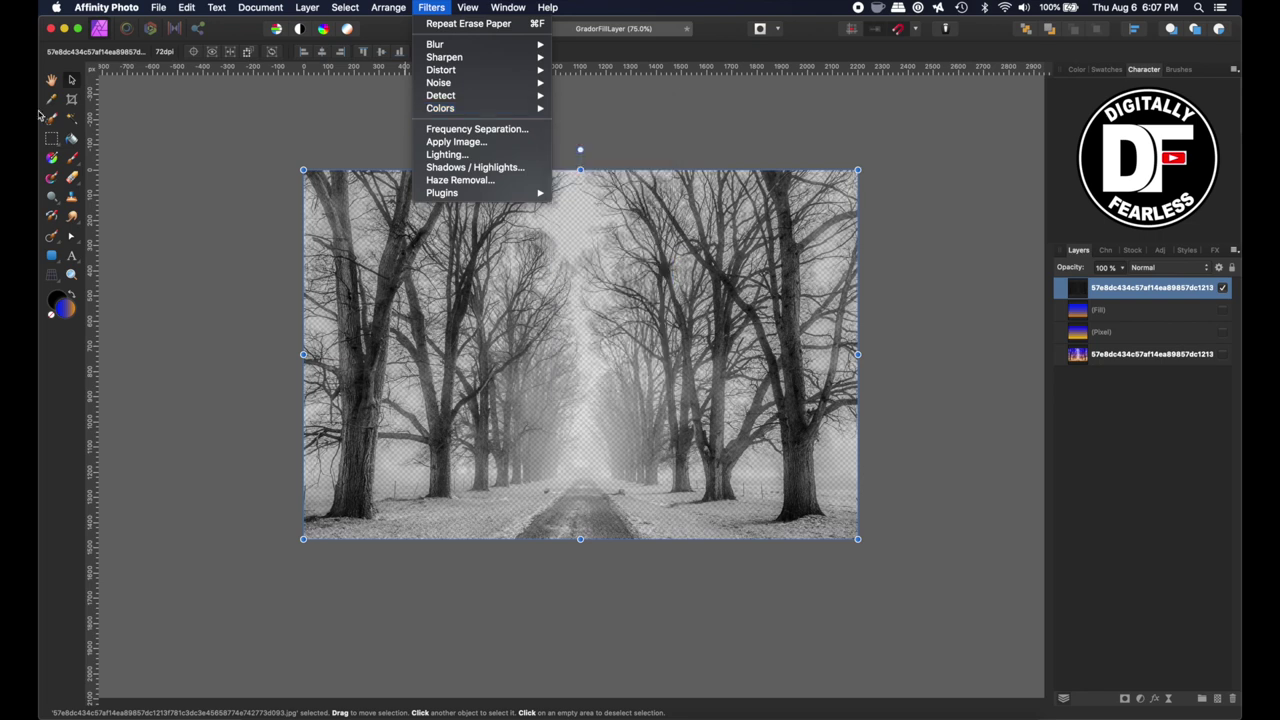
pyautogui.click(186, 108)
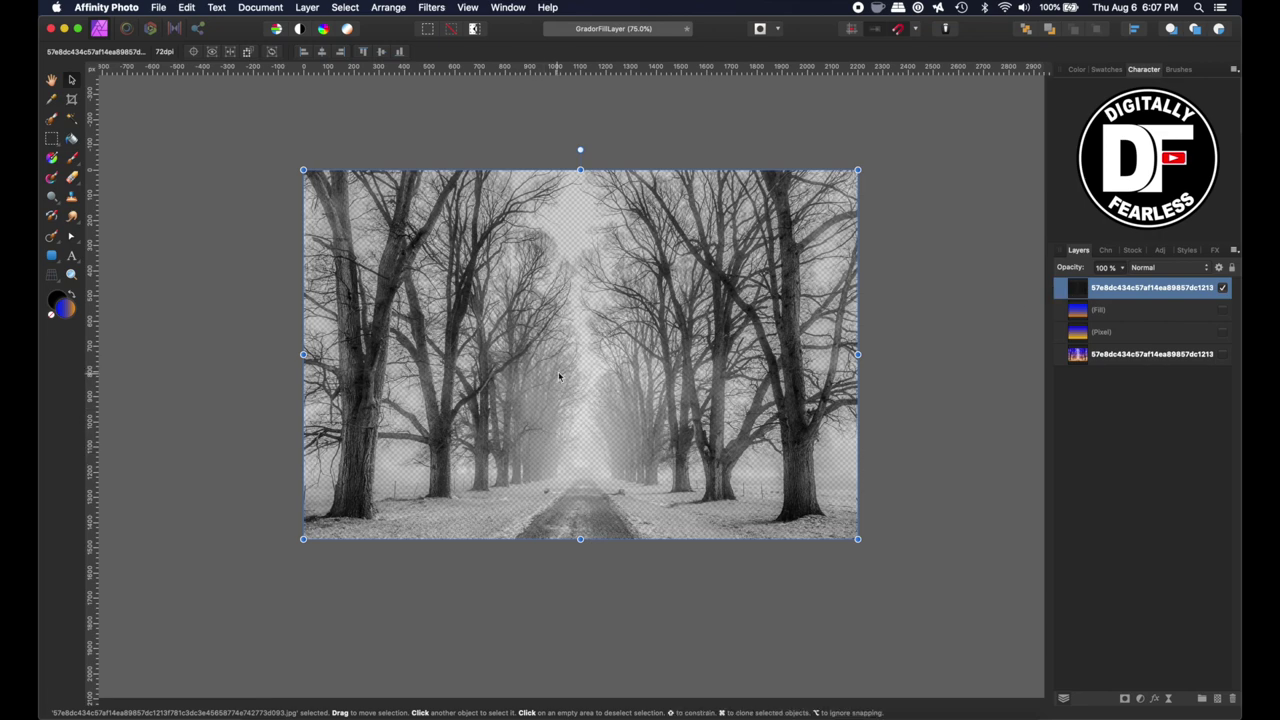
pyautogui.click(1224, 313)
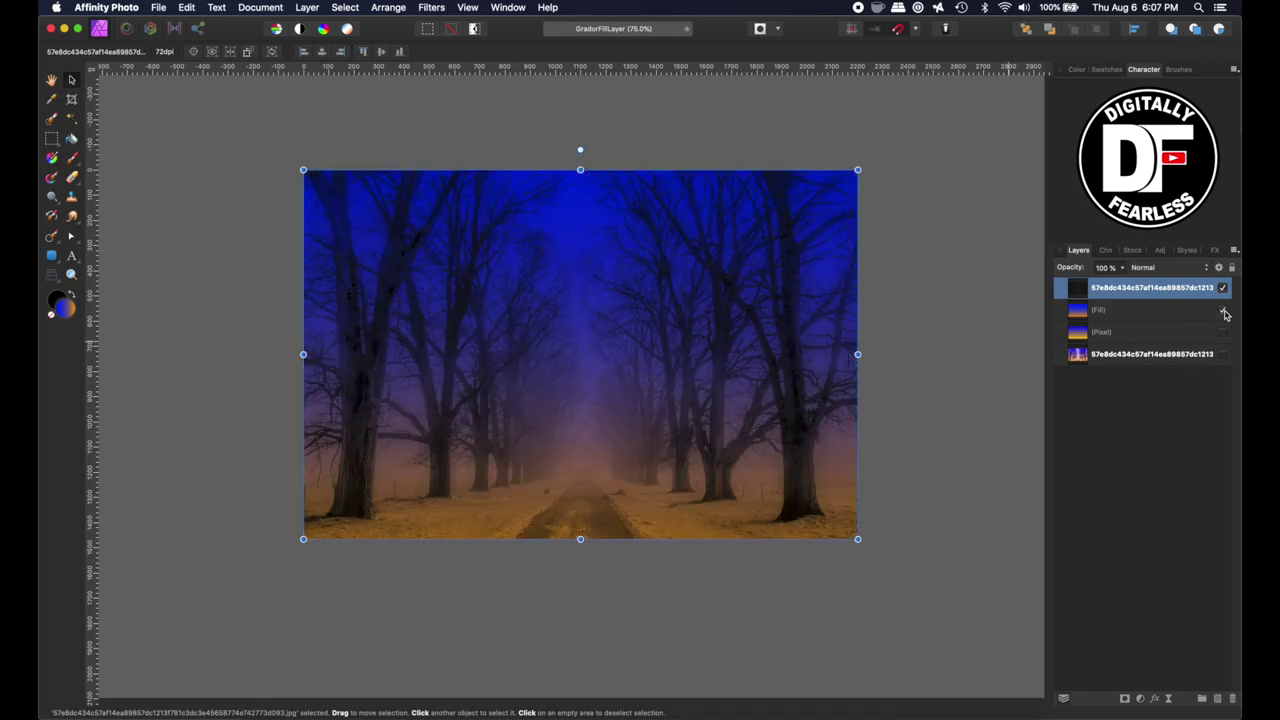
# Drag the gradient midpoint lower and set the top stop to violet (H 264, S 100, L 50)
pyautogui.click(1084, 316)
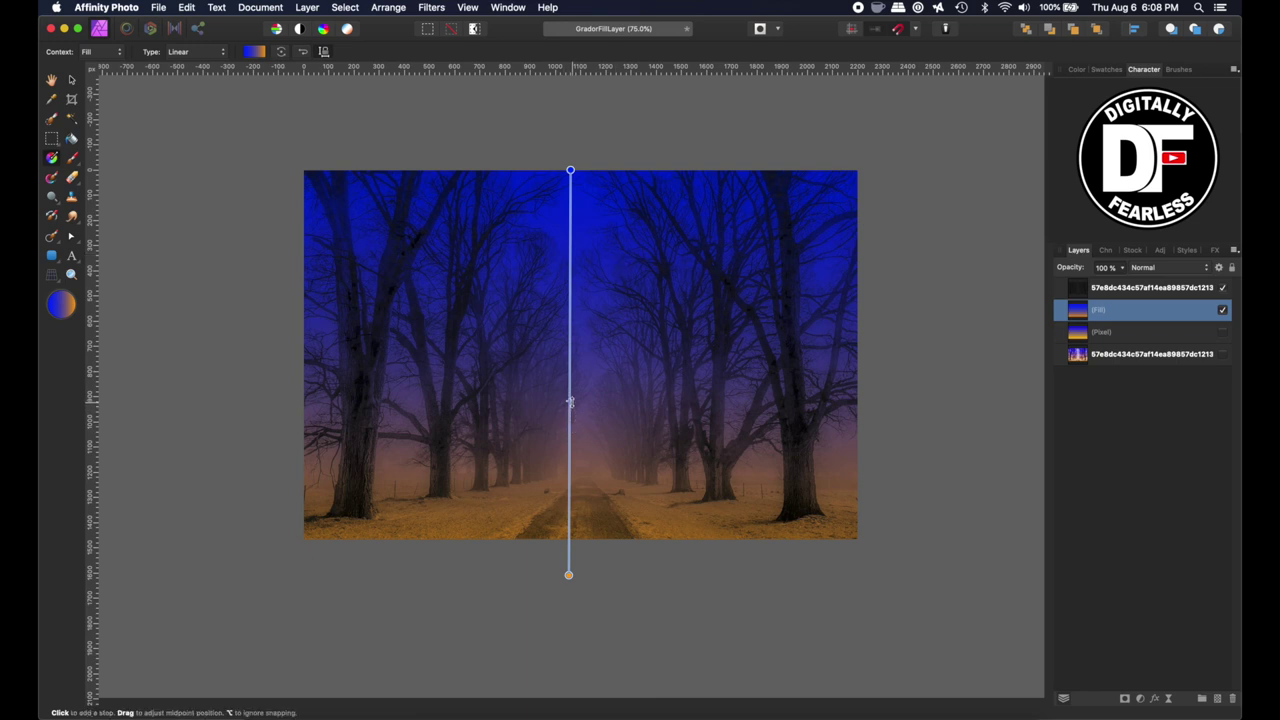
pyautogui.moveTo(570, 401); pyautogui.dragTo(568, 426)
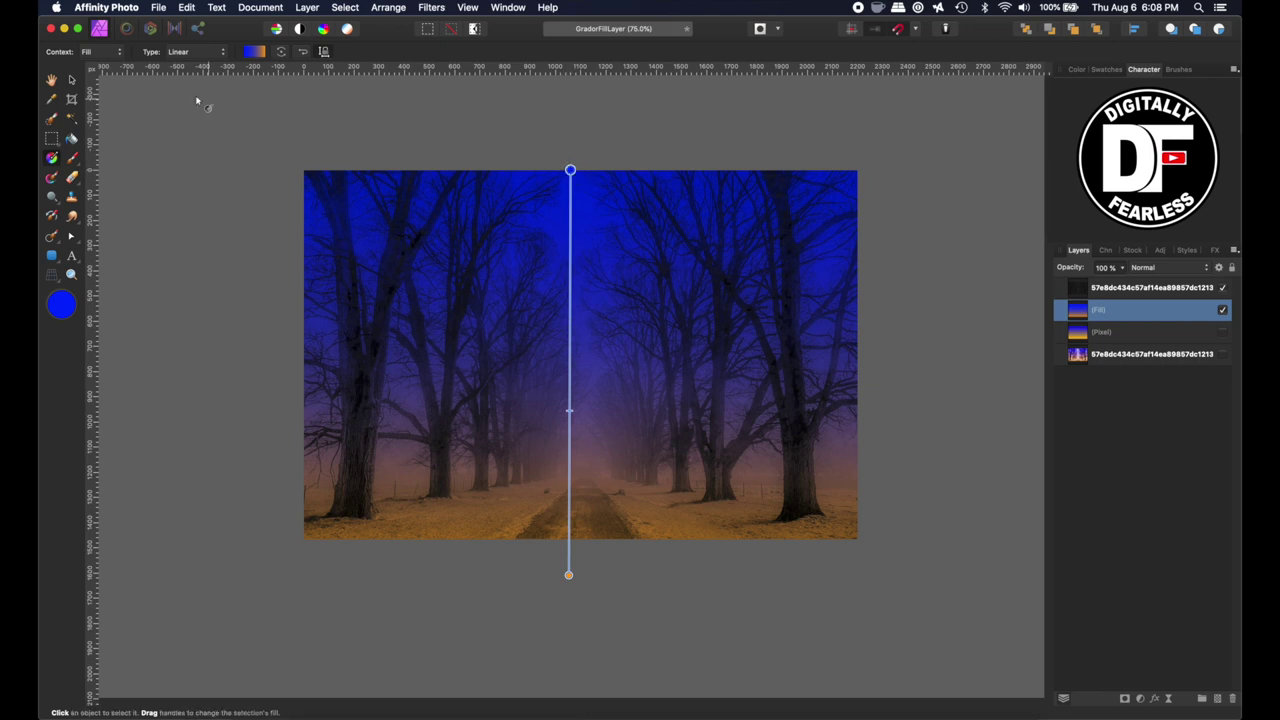
pyautogui.click(262, 52)
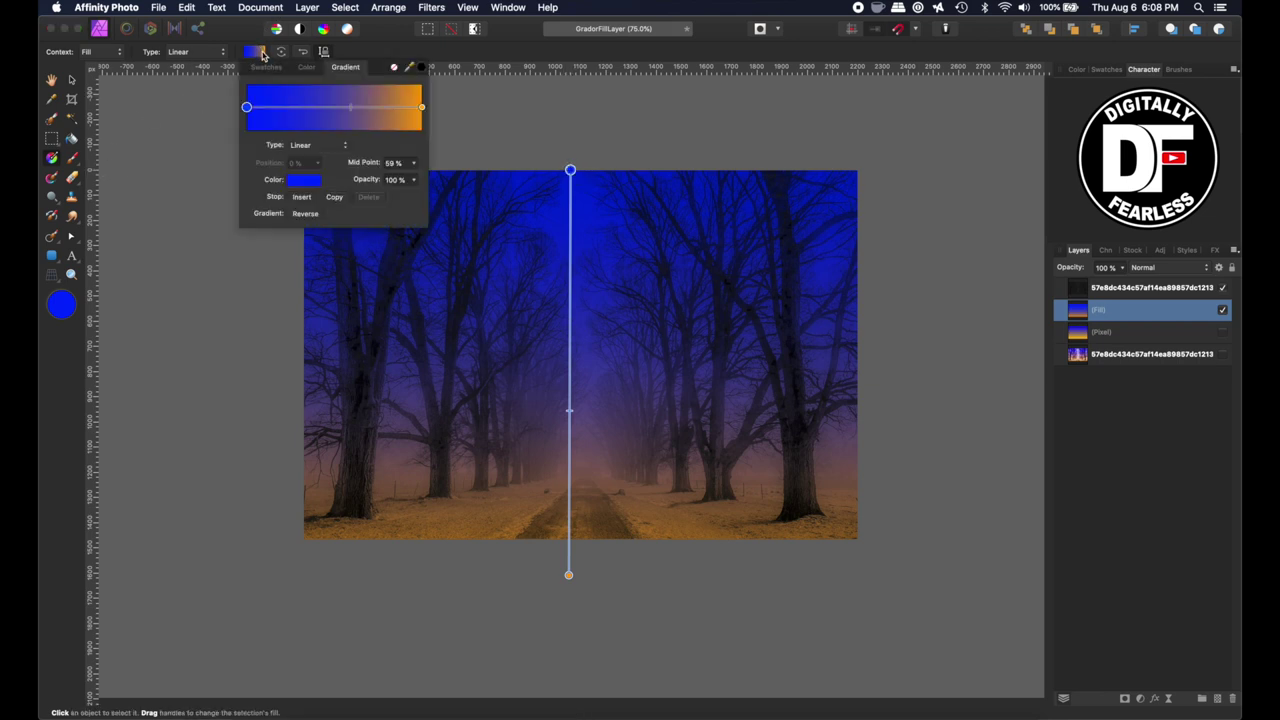
pyautogui.click(298, 182)
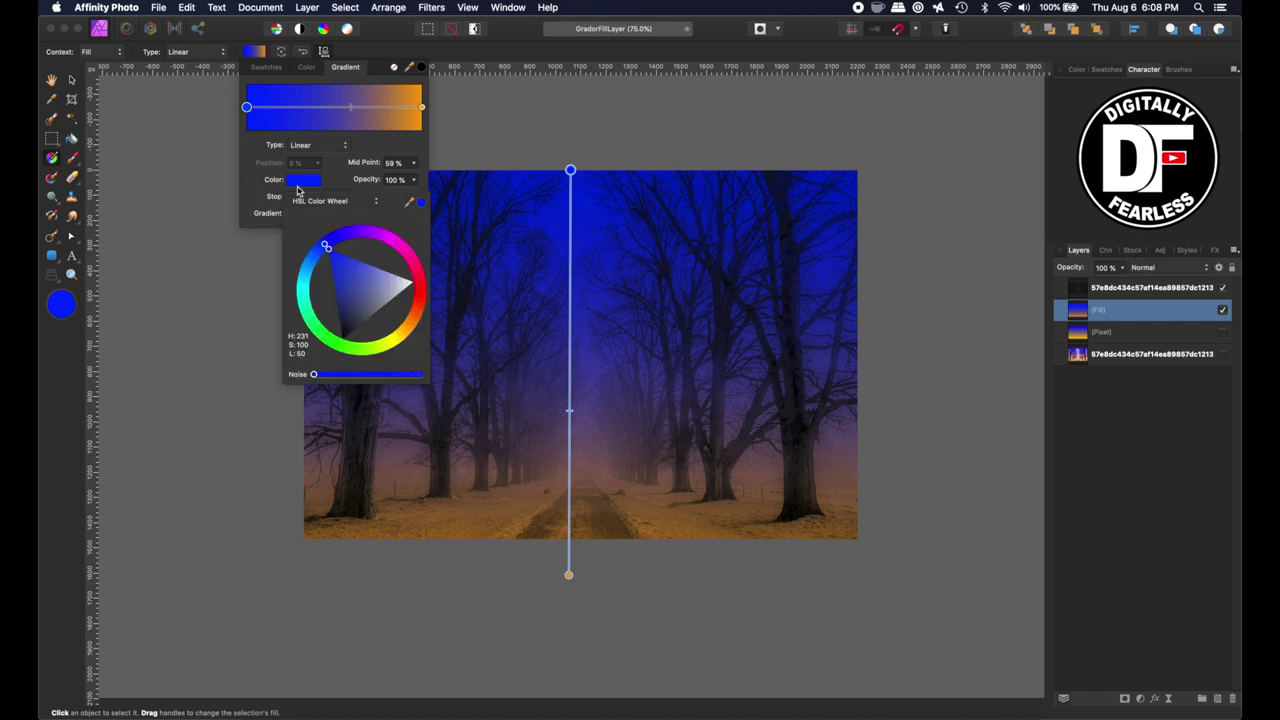
pyautogui.click(374, 236)
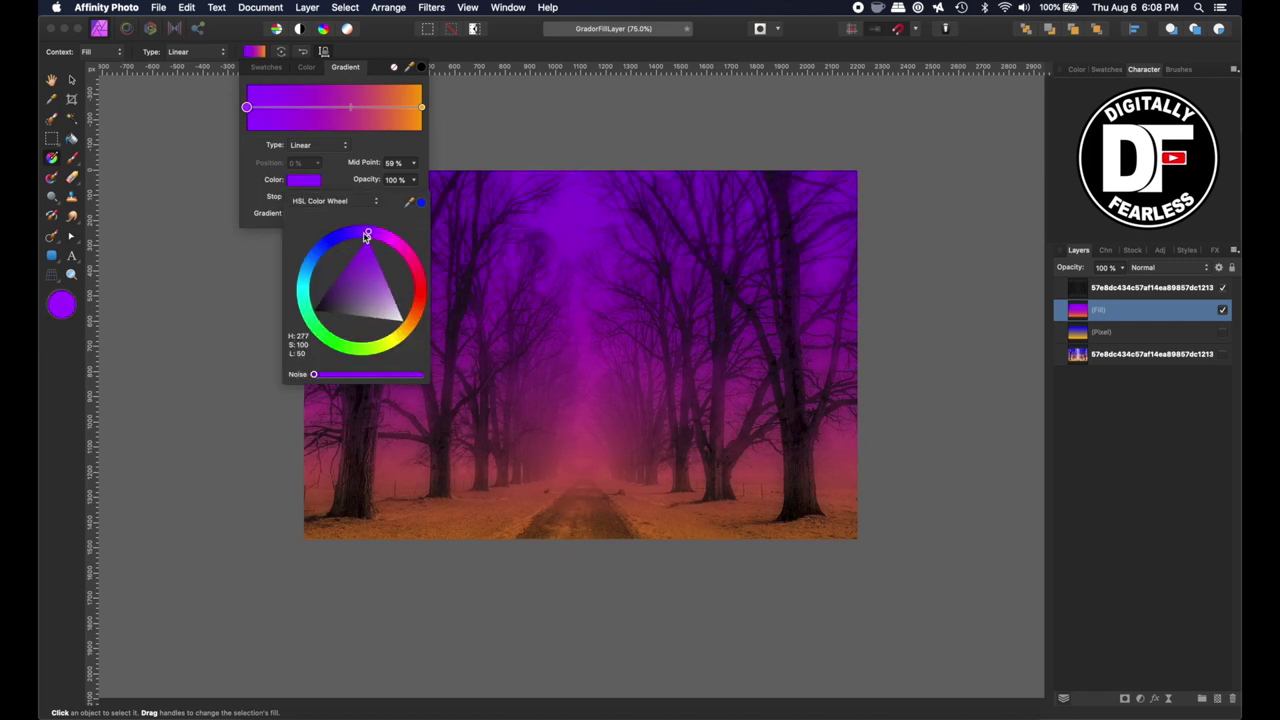
pyautogui.moveTo(374, 237); pyautogui.dragTo(357, 239)
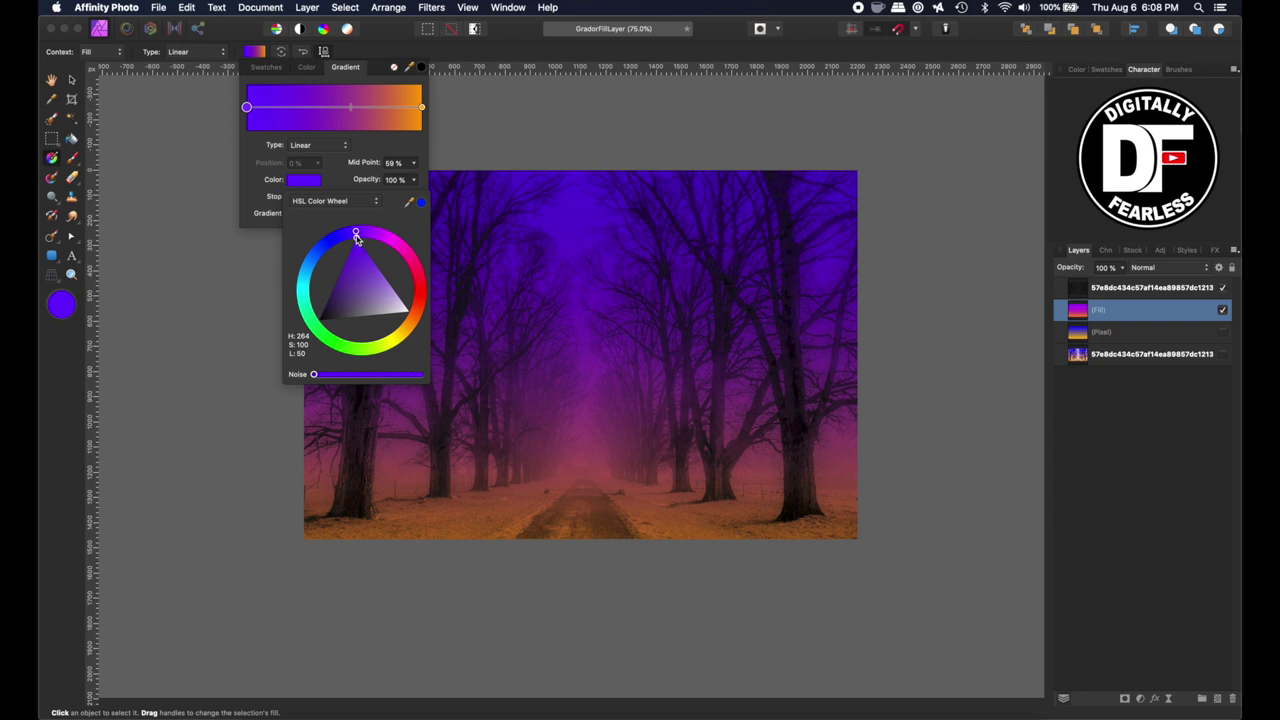
pyautogui.click(421, 107)
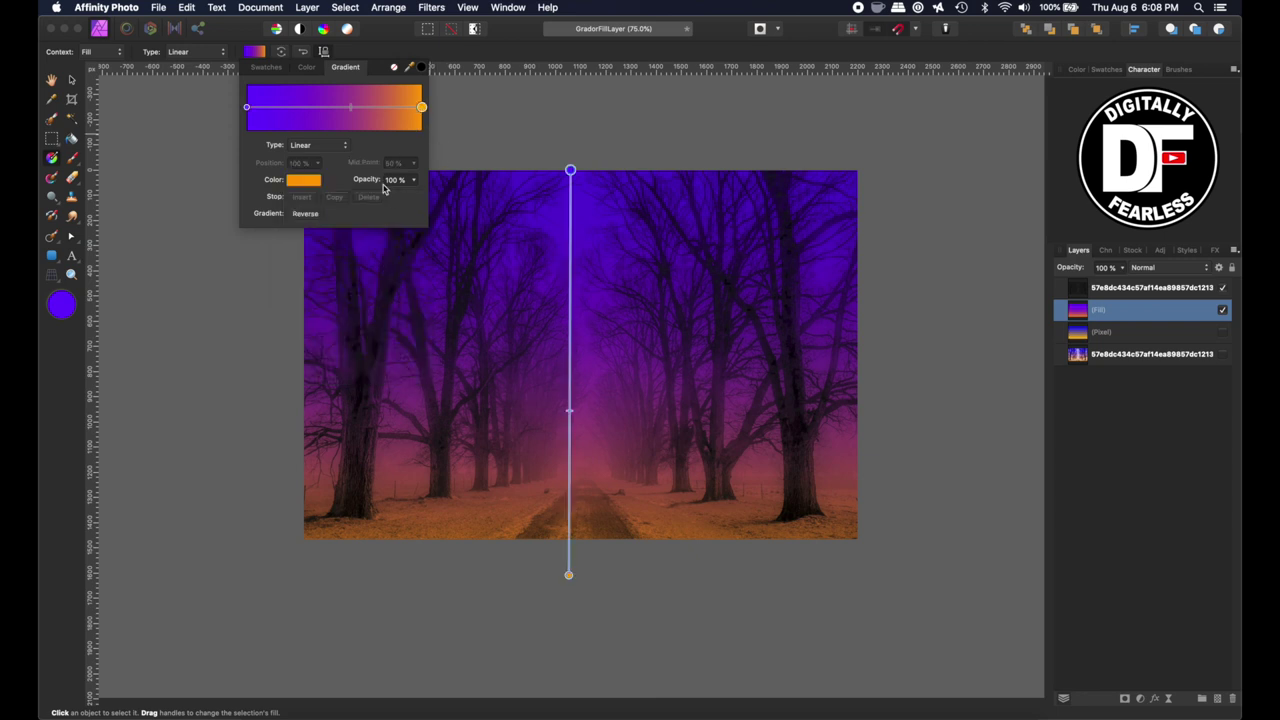
pyautogui.click(307, 184)
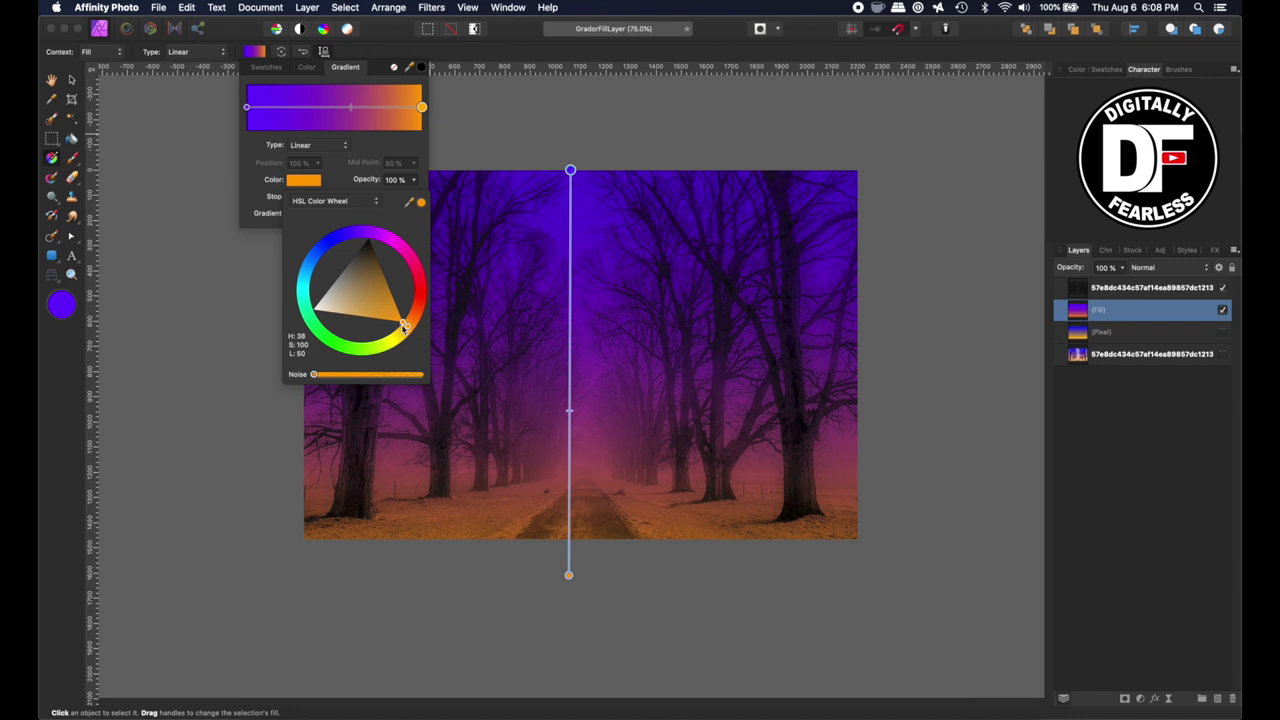
# Make the bottom stop green (H 130, L 42) and drag the gradient end far below the photo
pyautogui.moveTo(403, 325); pyautogui.dragTo(346, 330)
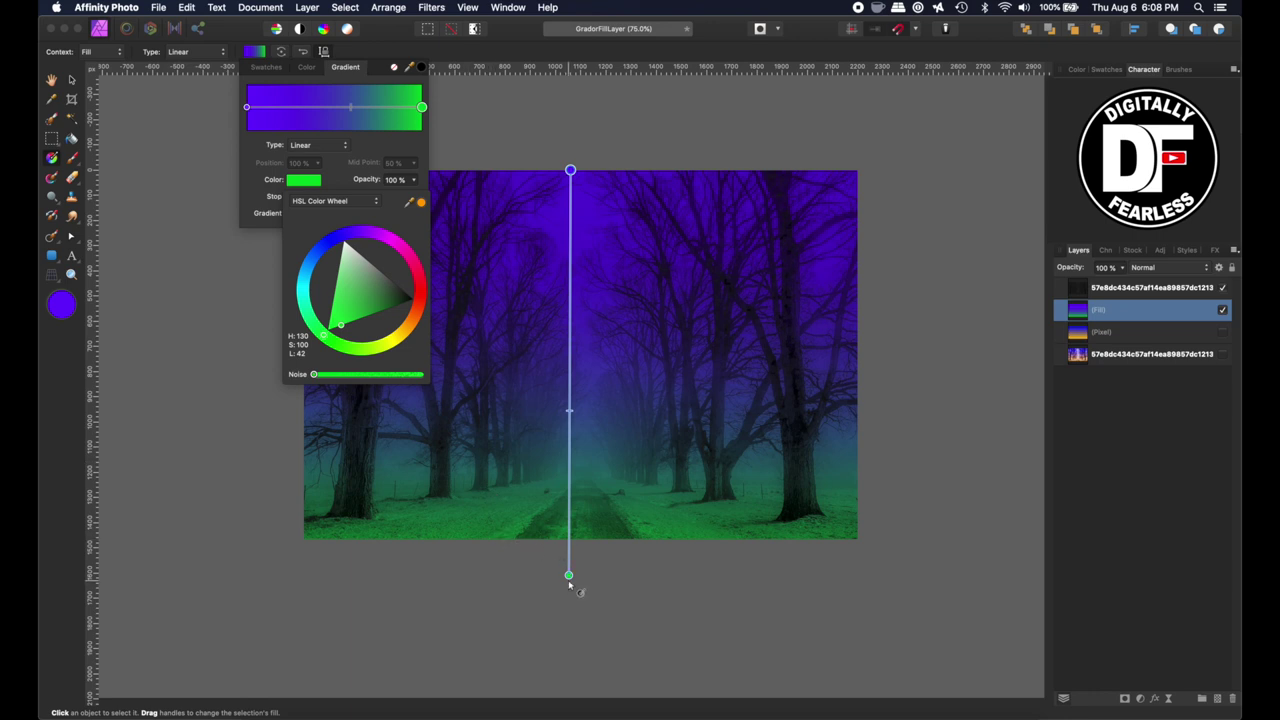
pyautogui.moveTo(567, 416)
pyautogui.mouseDown()
pyautogui.moveTo(569, 363)
pyautogui.moveTo(557, 429)
pyautogui.mouseUp()
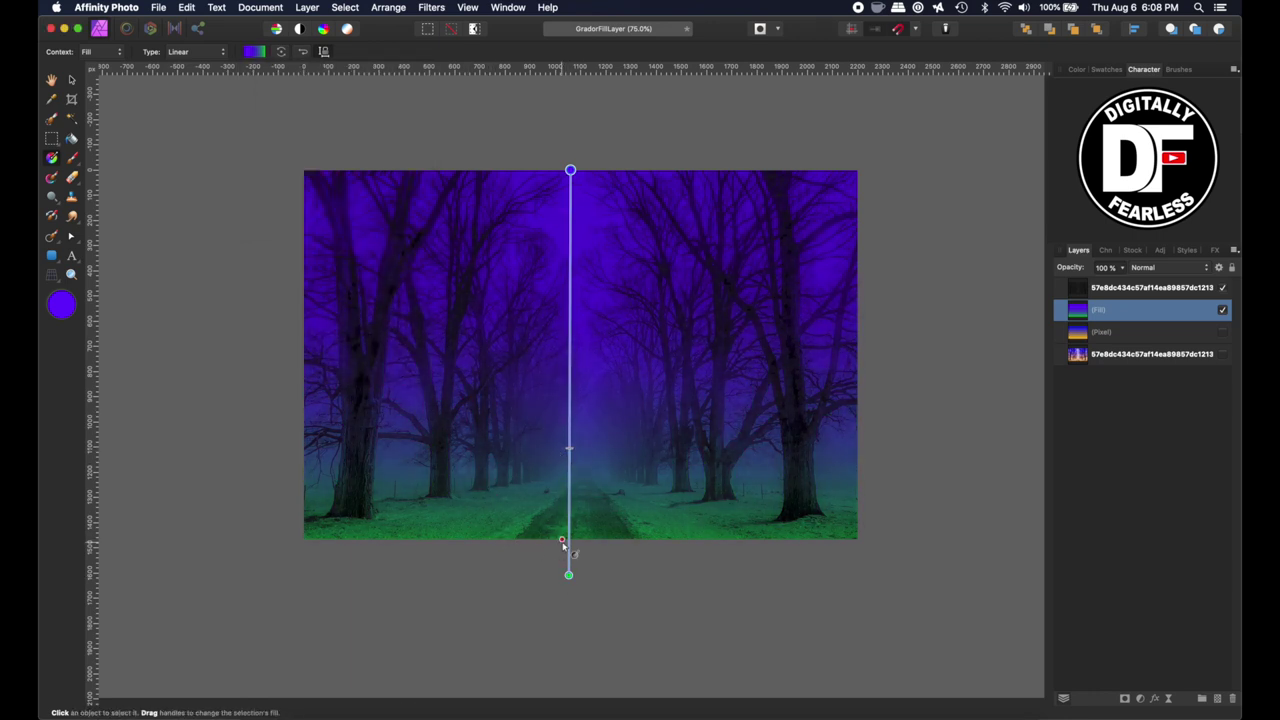
pyautogui.moveTo(568, 575); pyautogui.dragTo(567, 672)
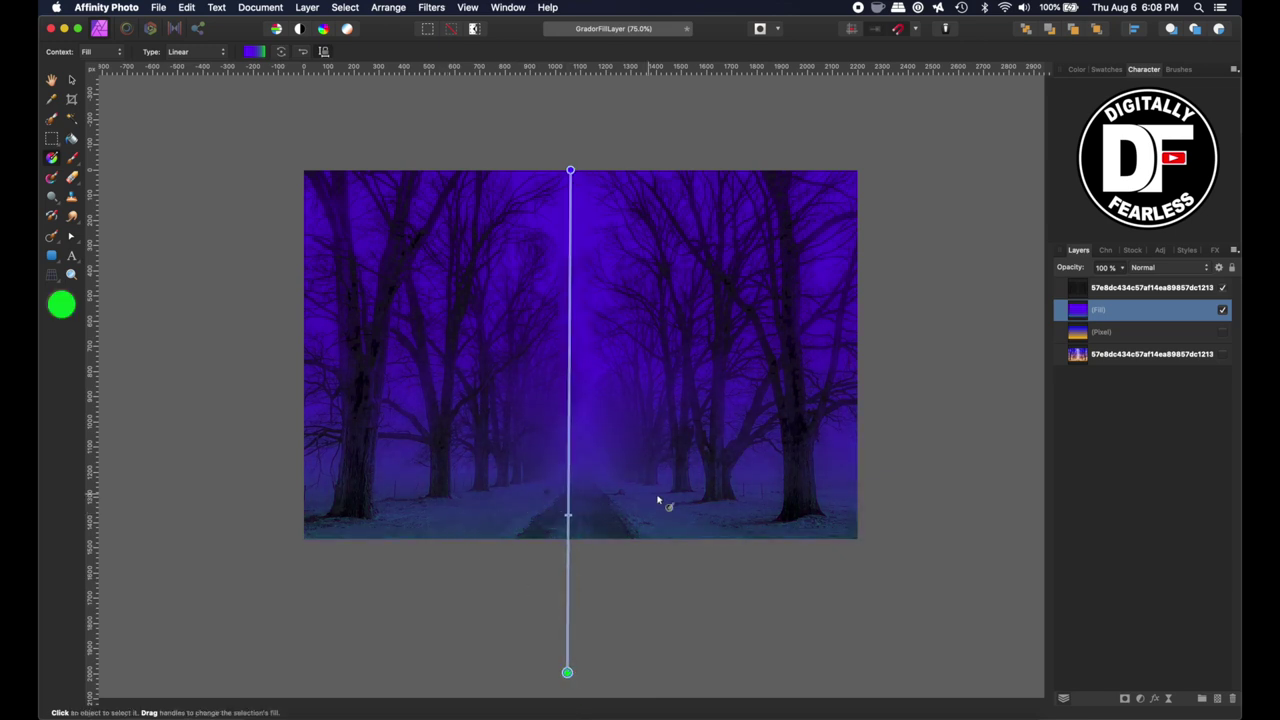
pyautogui.click(71, 79)
# Switch the tree photo layer's blend mode to Linear Light in the Layers panel
pyautogui.click(1113, 290)
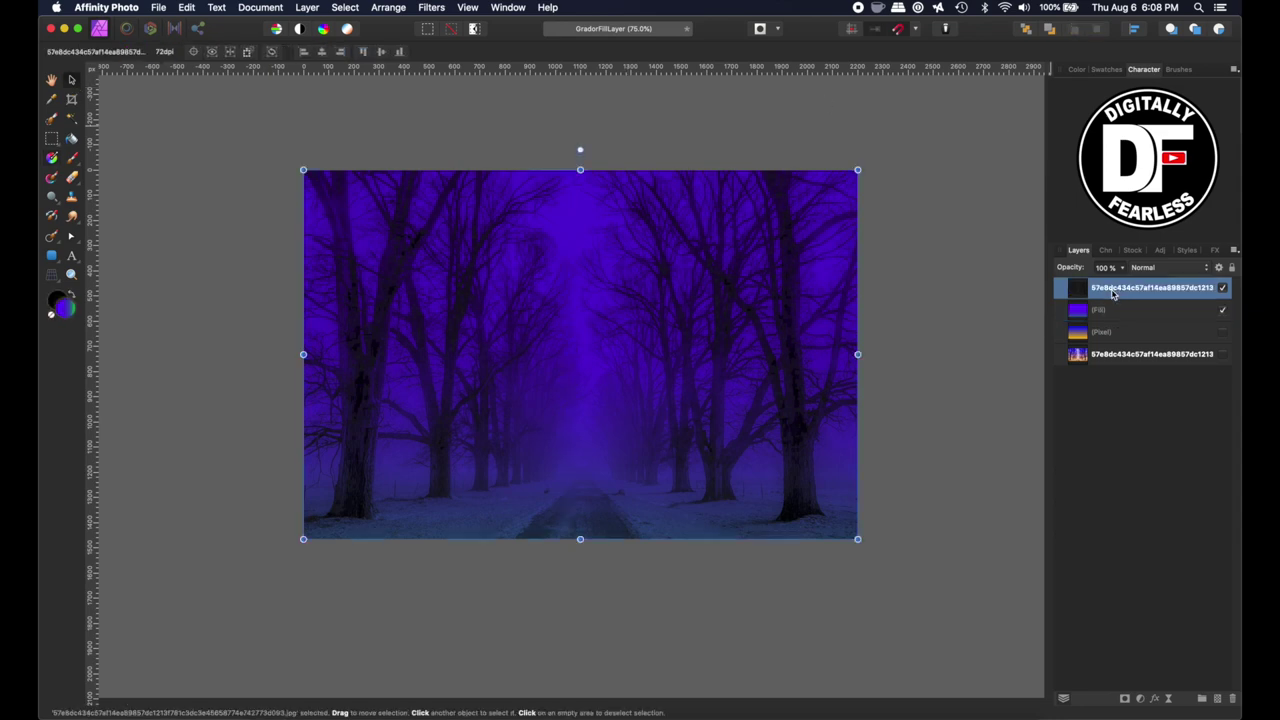
pyautogui.click(1166, 270)
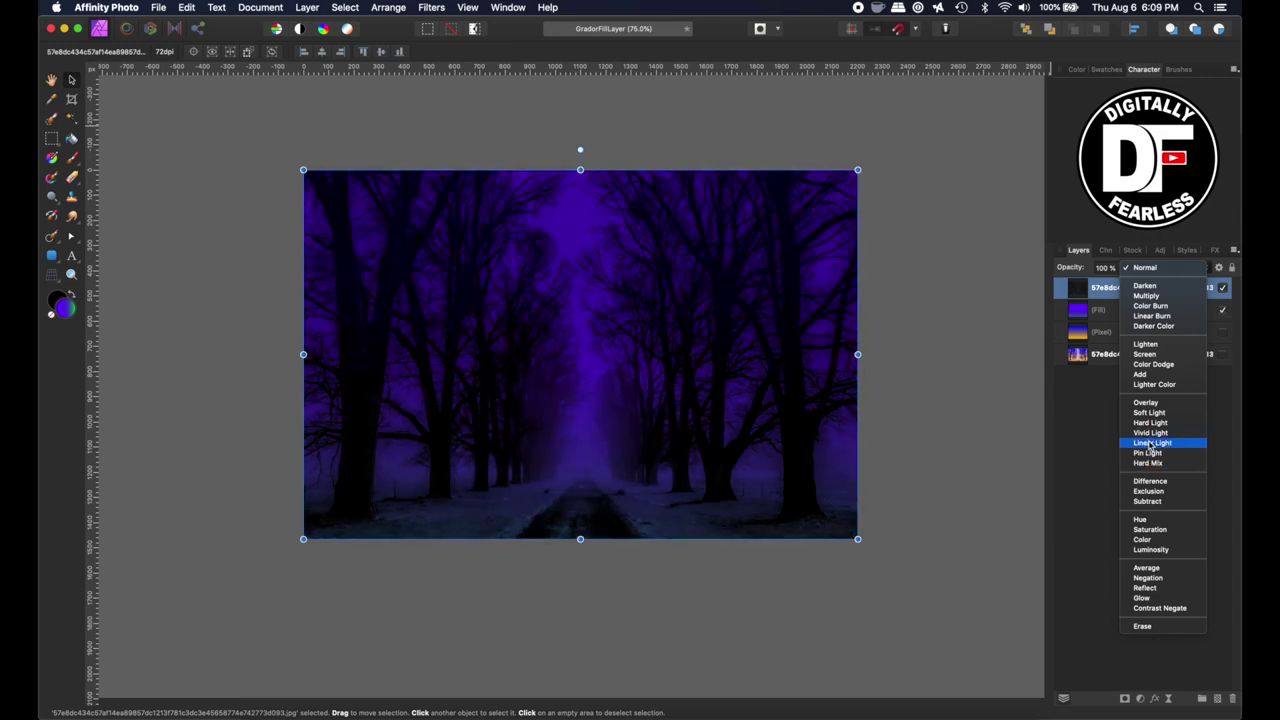
pyautogui.click(1151, 443)
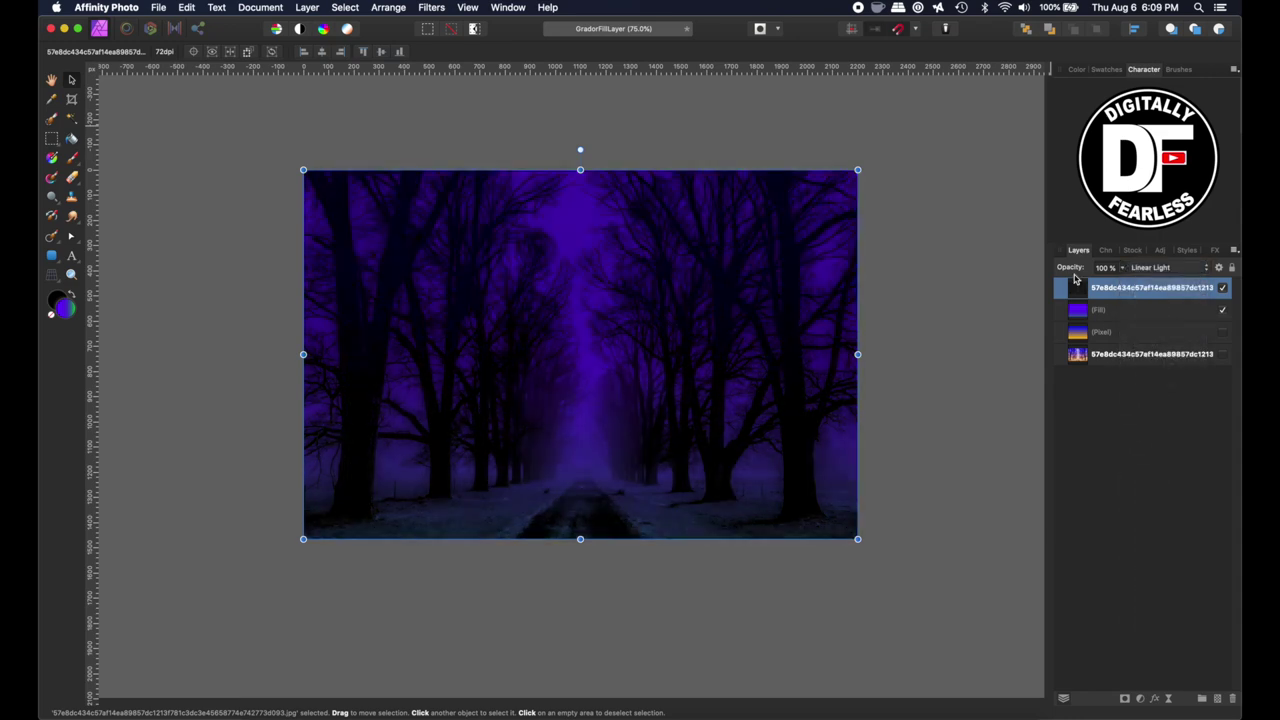